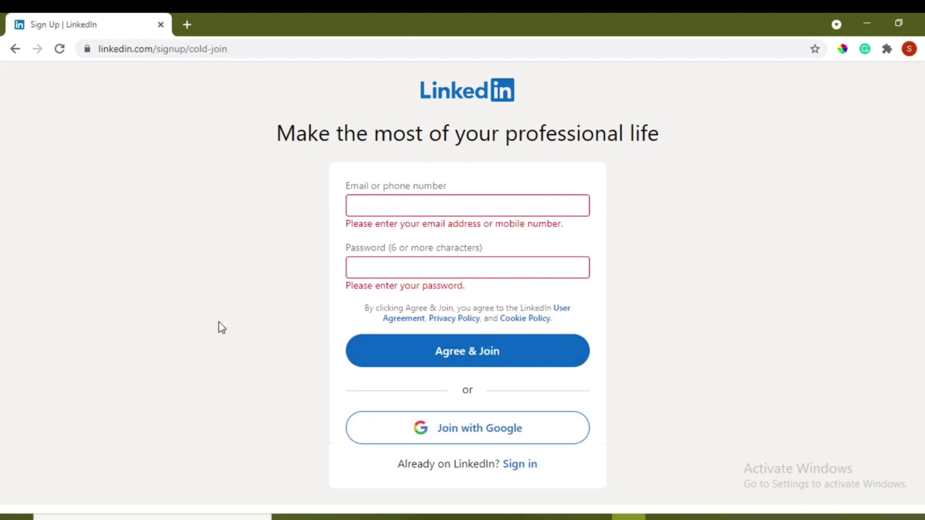
{"action": "left_click", "coordinate": [396, 207]}
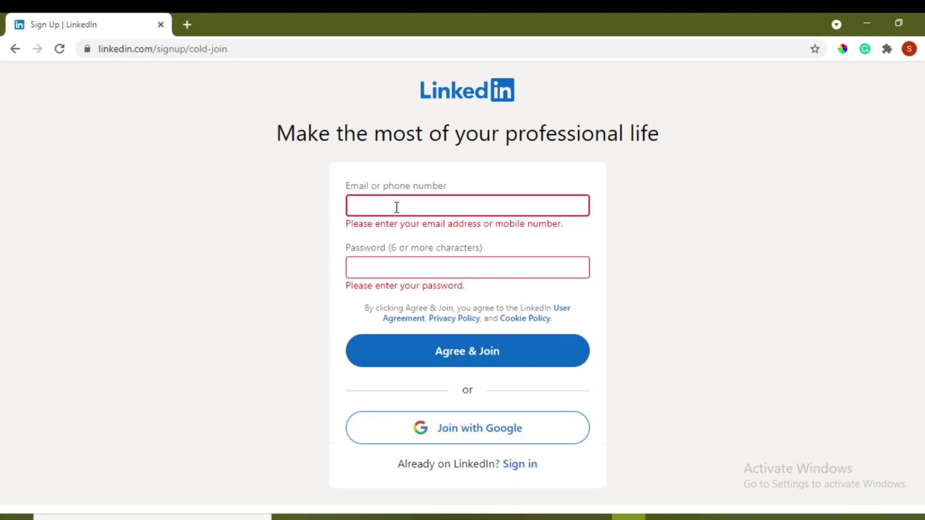
{"action": "type", "text": "!st "}
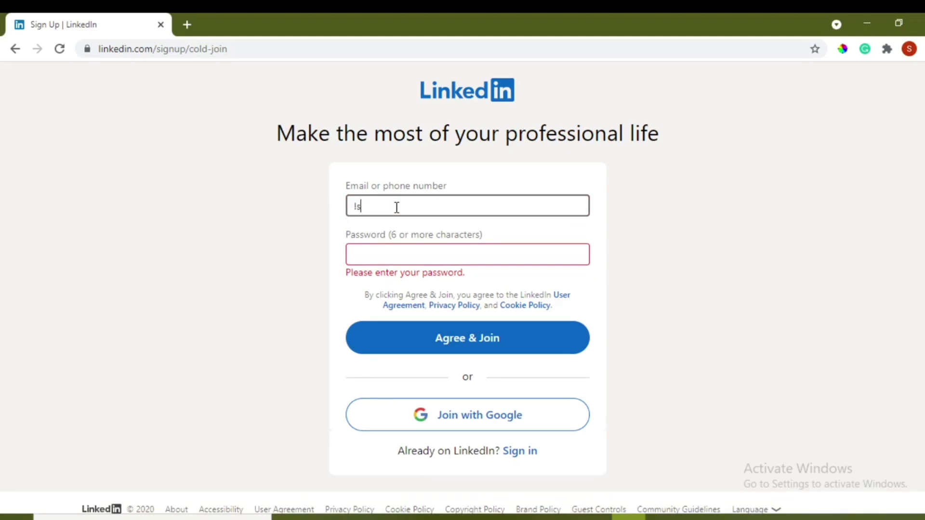
{"action": "type", "text": "year Students"}
{"action": "key", "text": "BackSpace"}
{"action": "key", "text": "BackSpace"}
{"action": "key", "text": "BackSpace"}
{"action": "key", "text": "BackSpace"}
{"action": "key", "text": "BackSpace"}
{"action": "key", "text": "BackSpace"}
{"action": "key", "text": "BackSpace"}
{"action": "key", "text": "BackSpace"}
{"action": "key", "text": "BackSpace"}
{"action": "key", "text": "BackSpace"}
{"action": "key", "text": "BackSpace"}
{"action": "key", "text": "BackSpace"}
{"action": "key", "text": "BackSpace"}
{"action": "key", "text": "BackSpace"}
{"action": "key", "text": "BackSpace"}
{"action": "key", "text": "BackSpace"}
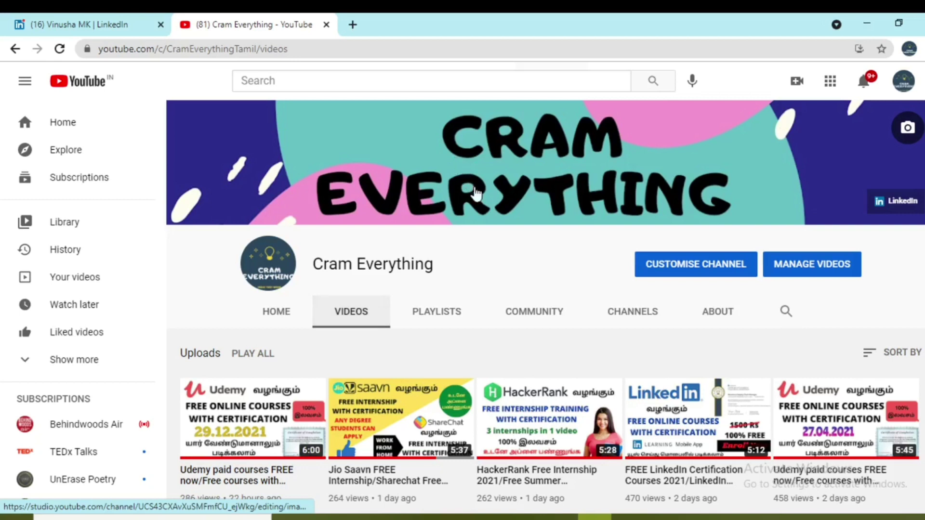
- Look through the uploaded videos on the Cram Everything YouTube channel
{"action": "middle_click", "coordinate": [497, 238]}
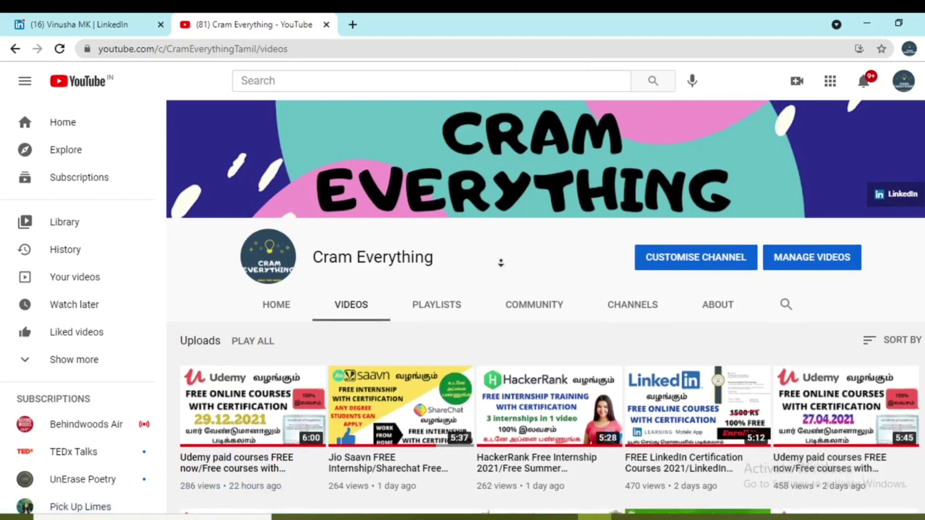
{"action": "scroll", "coordinate": [497, 238], "scroll_direction": "down", "scroll_amount": 2}
{"action": "scroll", "coordinate": [501, 278], "scroll_direction": "down", "scroll_amount": 1}
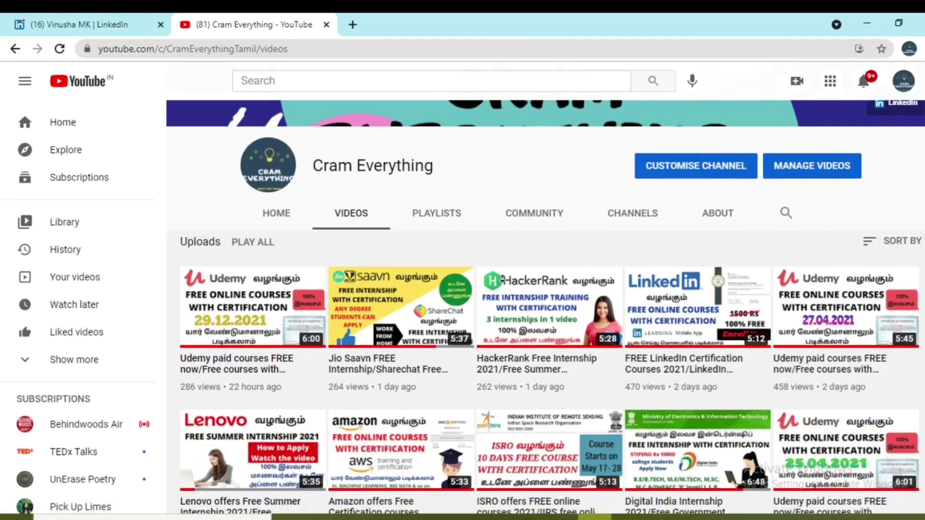
{"action": "scroll", "coordinate": [503, 278], "scroll_direction": "down", "scroll_amount": 5}
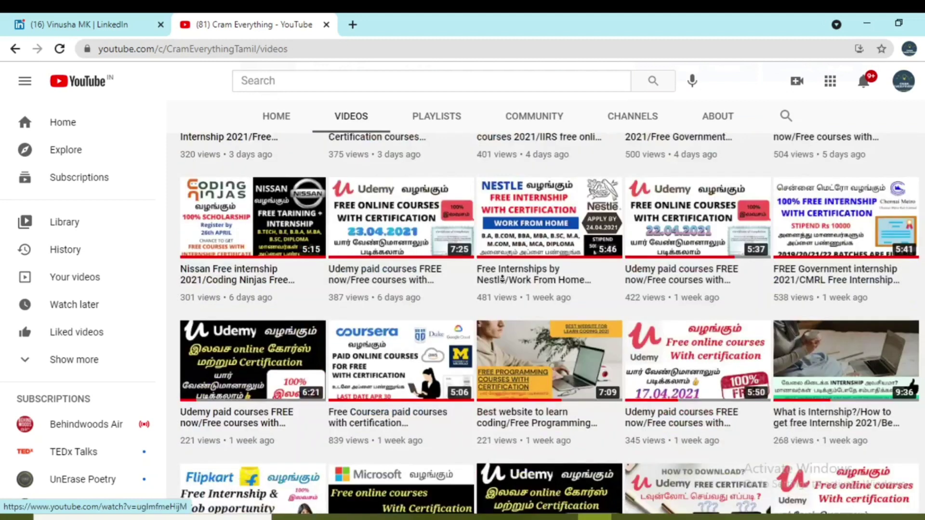
{"action": "scroll", "coordinate": [503, 279], "scroll_direction": "down", "scroll_amount": 7}
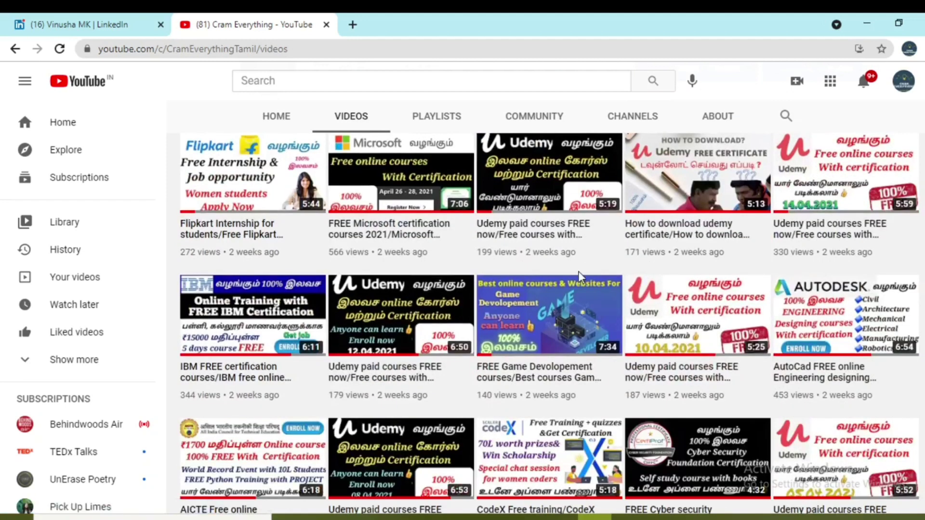
{"action": "scroll", "coordinate": [438, 303], "scroll_direction": "down", "scroll_amount": 1}
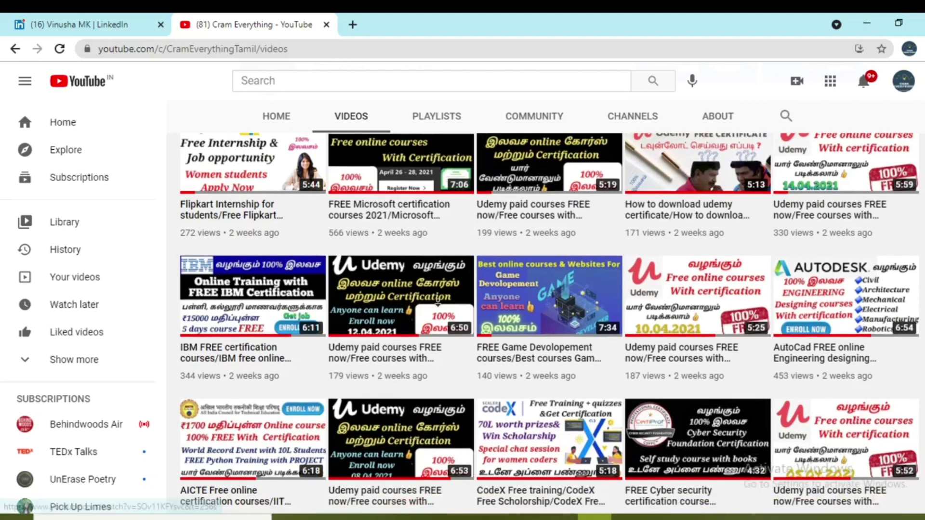
{"action": "scroll", "coordinate": [438, 304], "scroll_direction": "down", "scroll_amount": 14}
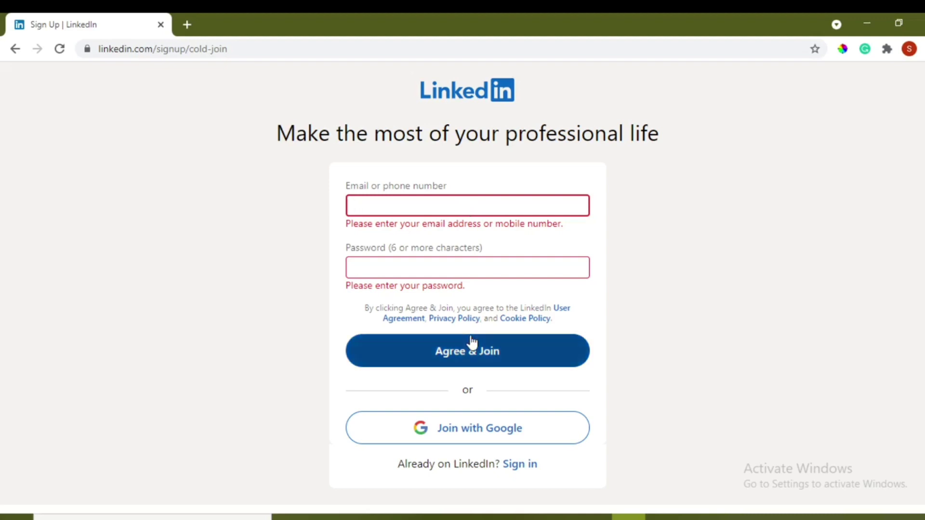
- Fill in the LinkedIn sign-up form with the email address and account password, and agree to join
{"action": "left_click", "coordinate": [464, 267]}
{"action": "left_click", "coordinate": [285, 236]}
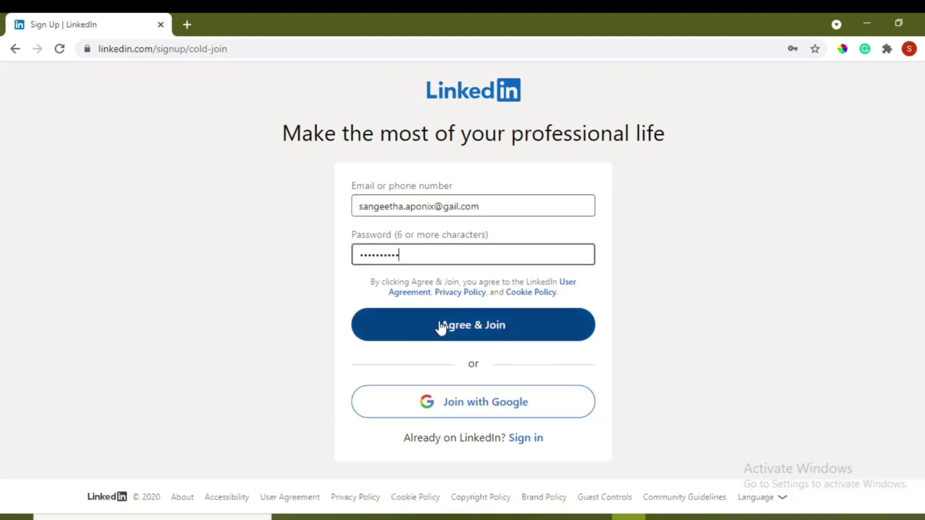
{"action": "left_click", "coordinate": [441, 326]}
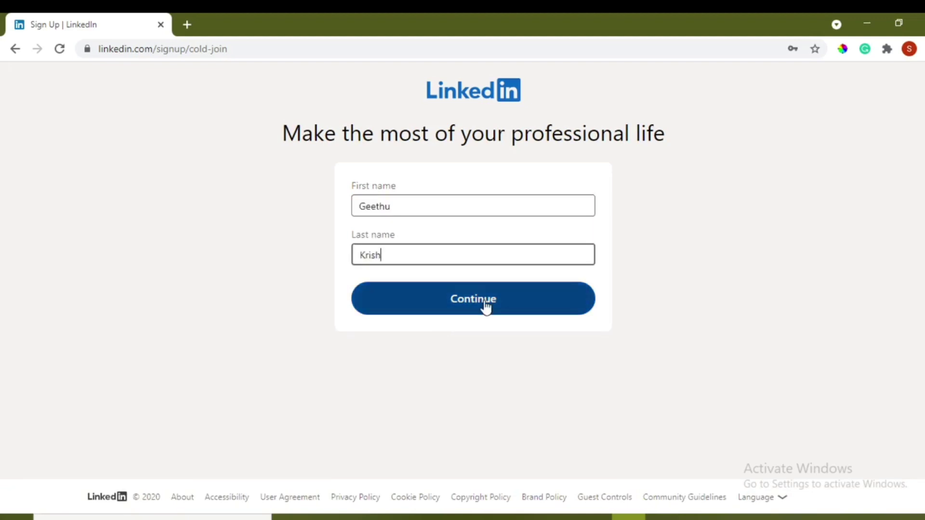
- Submit the first and last name and complete the security check by picking the upright animal in each image set
{"action": "left_click", "coordinate": [486, 307]}
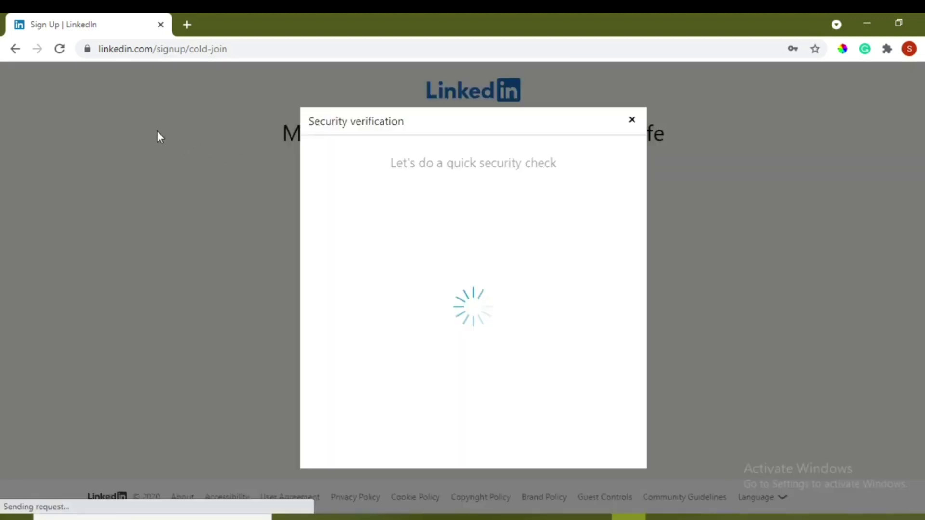
{"action": "left_click", "coordinate": [474, 308]}
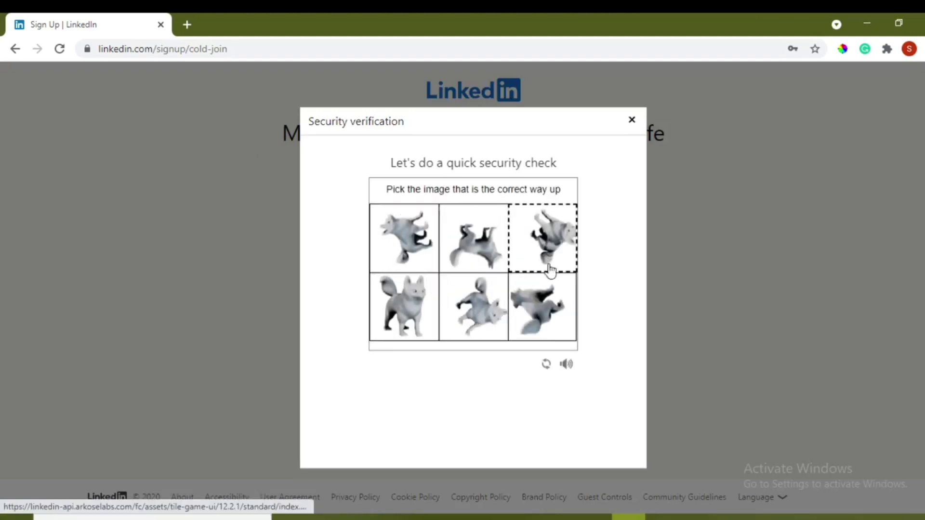
{"action": "left_click", "coordinate": [412, 314]}
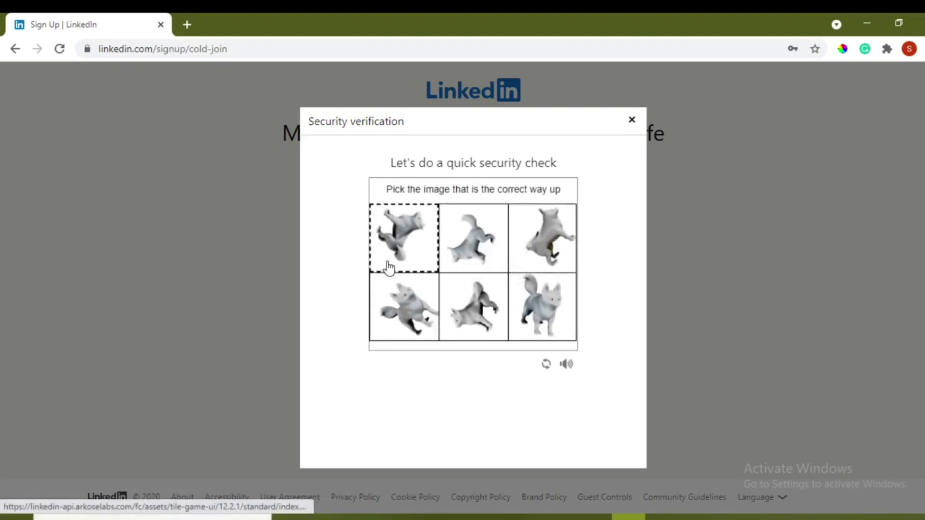
{"action": "left_click", "coordinate": [530, 311]}
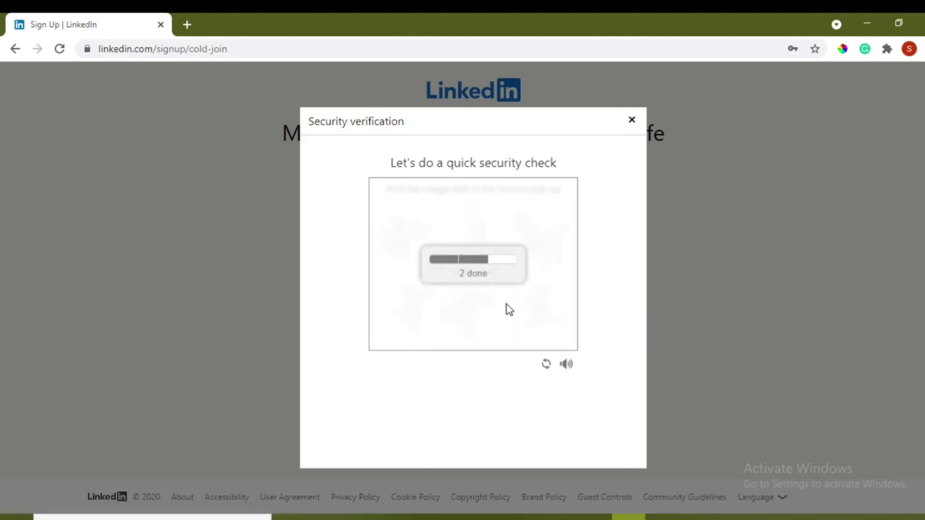
{"action": "left_click", "coordinate": [528, 229]}
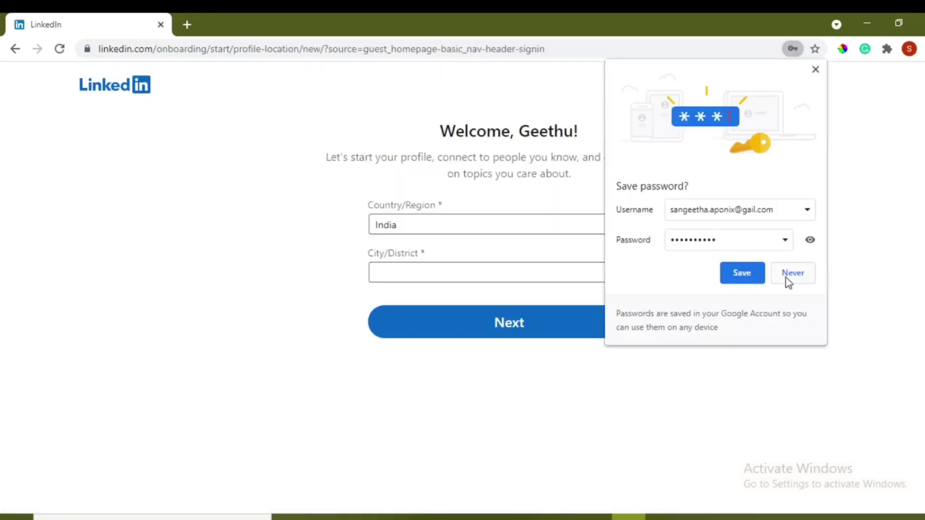
- Decline saving the password in the browser, and submit Chennai, Tamil Nadu, India as the city for the profile
{"action": "left_click", "coordinate": [787, 276]}
{"action": "left_click", "coordinate": [499, 276]}
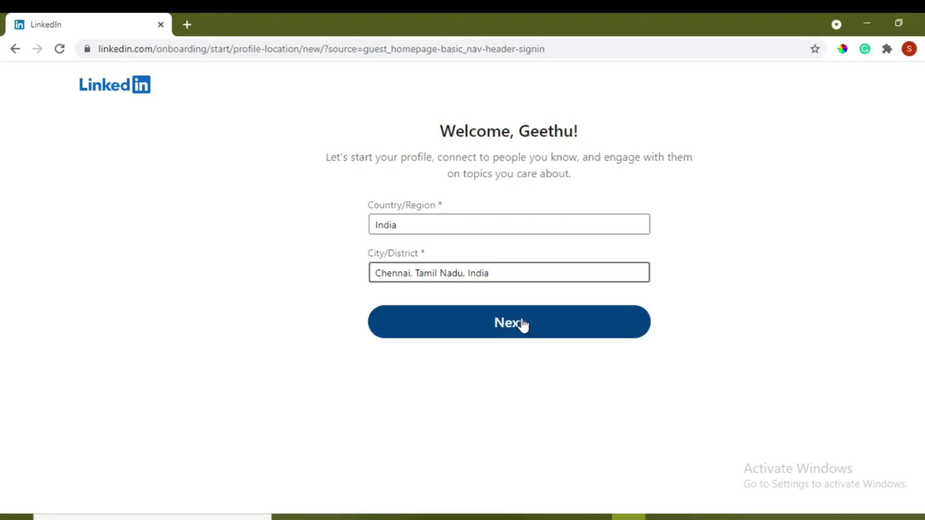
{"action": "left_click", "coordinate": [523, 324]}
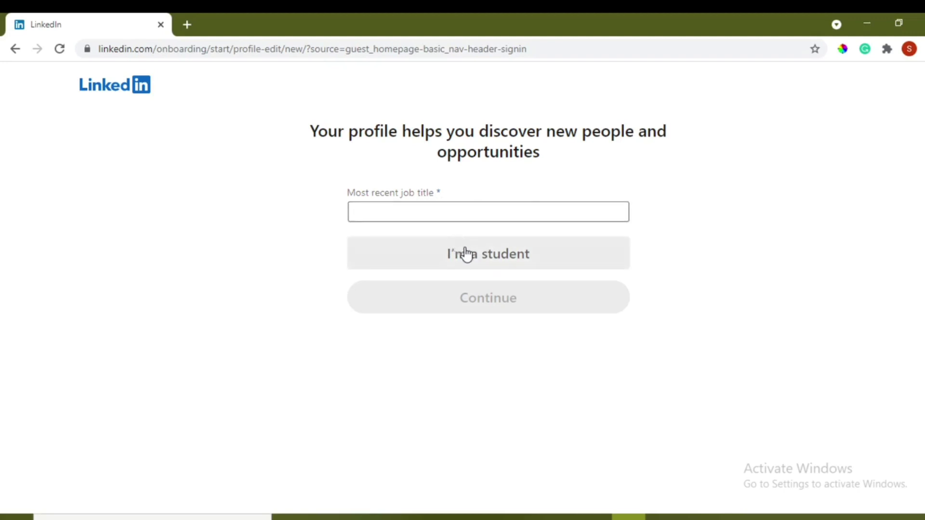
- Switch the profile form to the student version and choose Anna University as the school
{"action": "left_click", "coordinate": [464, 215]}
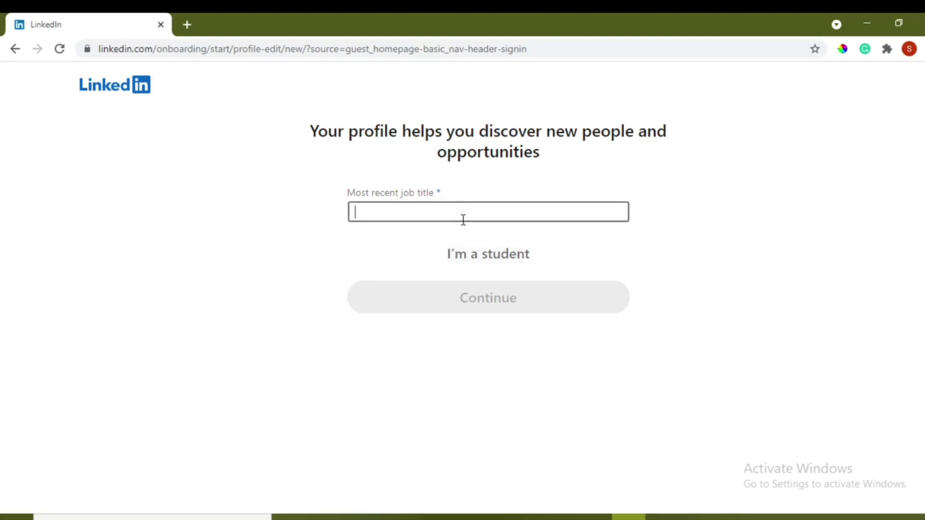
{"action": "left_click", "coordinate": [495, 254]}
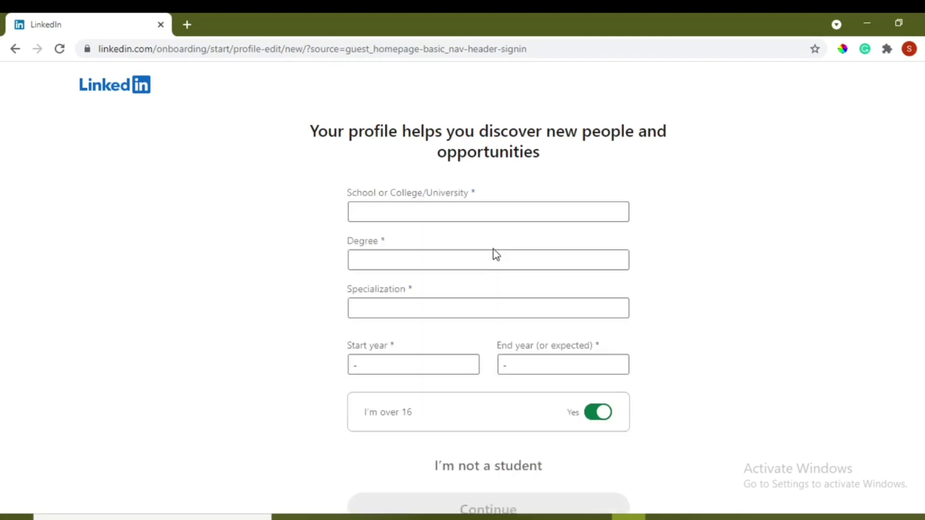
{"action": "left_click", "coordinate": [407, 222]}
{"action": "type", "text": "anna"}
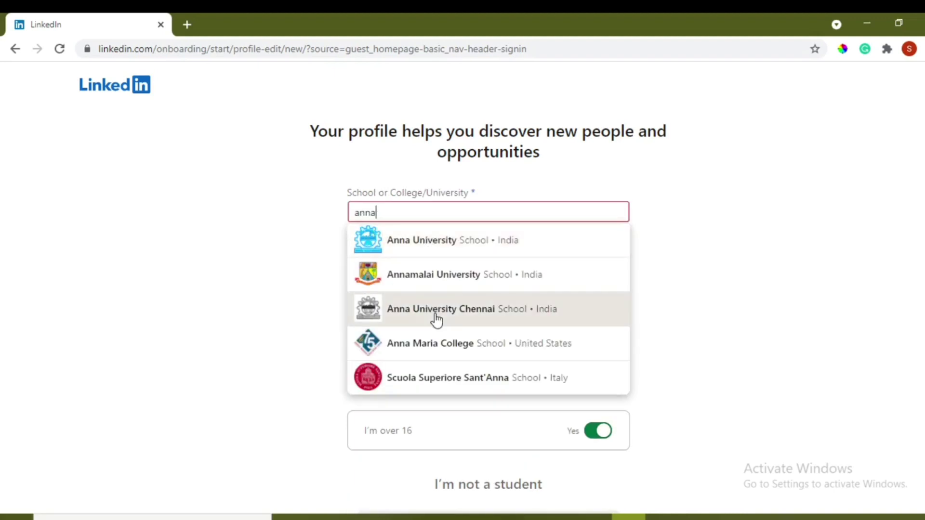
{"action": "left_click", "coordinate": [441, 241]}
- Set the degree to B.E and the specialization to Computer Science, and open the start year choices
{"action": "left_click", "coordinate": [438, 261]}
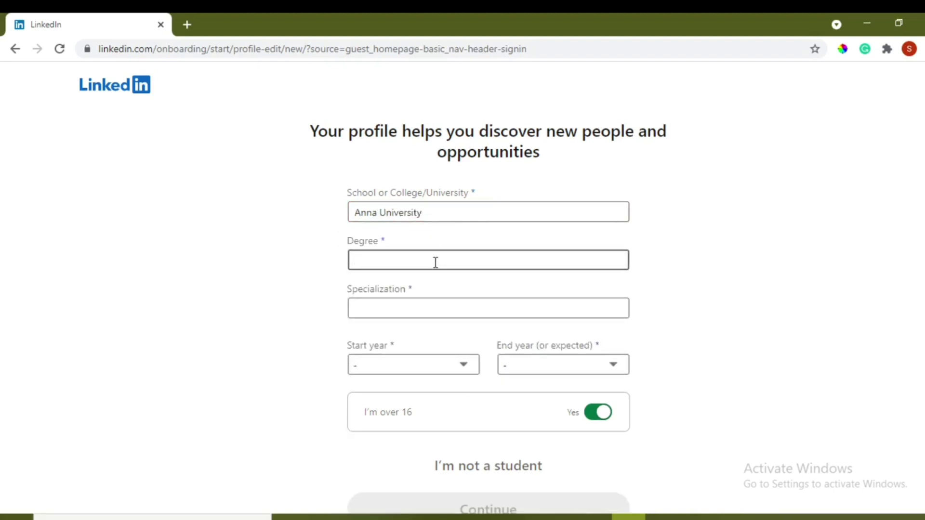
{"action": "type", "text": "B"}
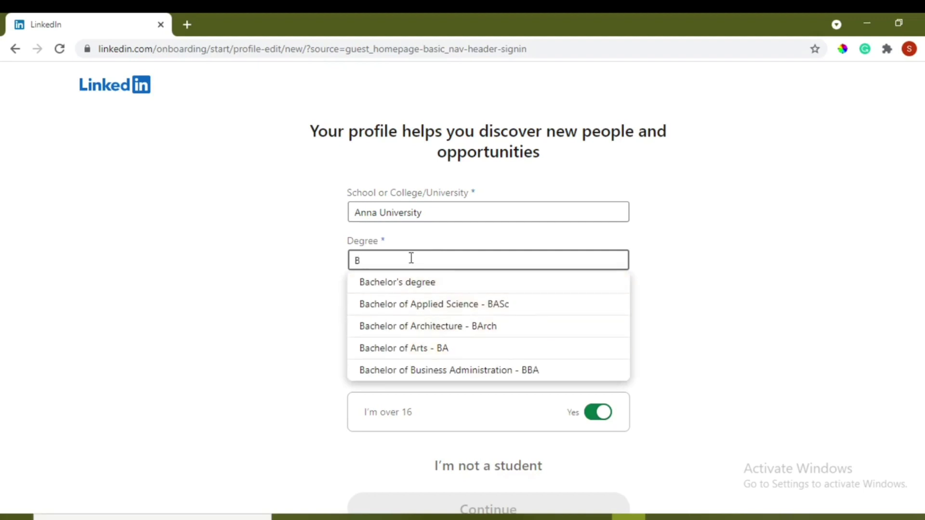
{"action": "type", "text": ".E"}
{"action": "left_click", "coordinate": [420, 312]}
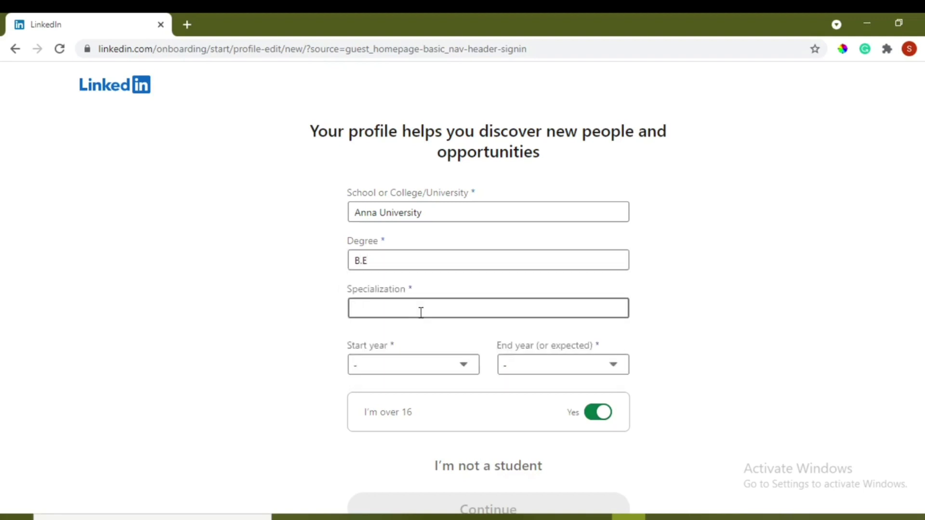
{"action": "type", "text": "c"}
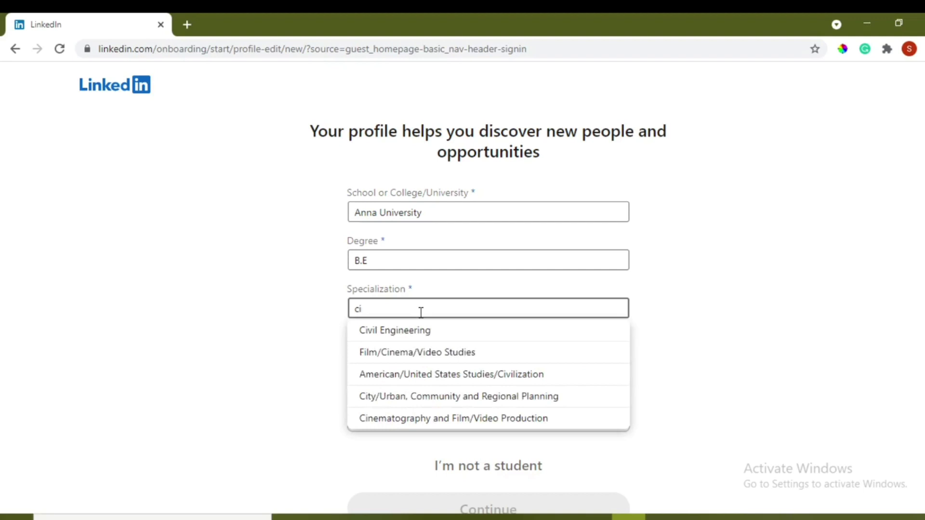
{"action": "type", "text": "o"}
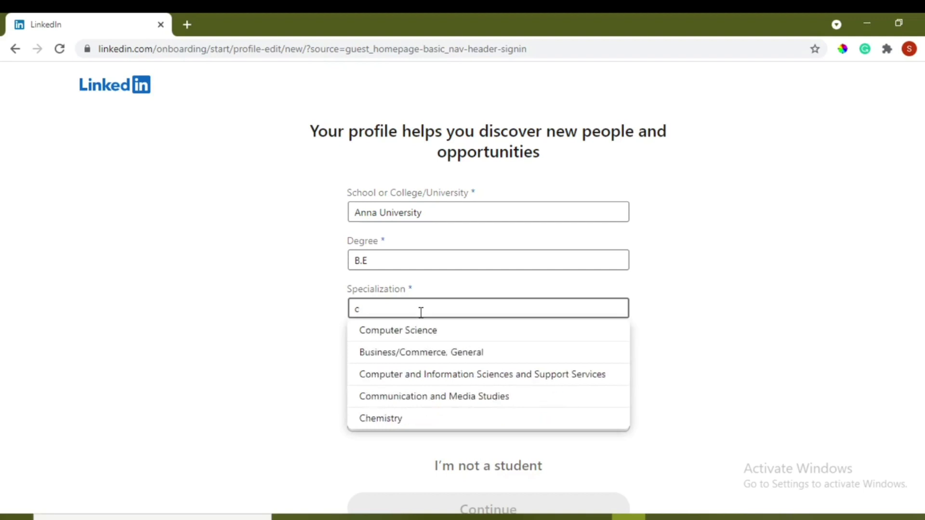
{"action": "left_click", "coordinate": [424, 334]}
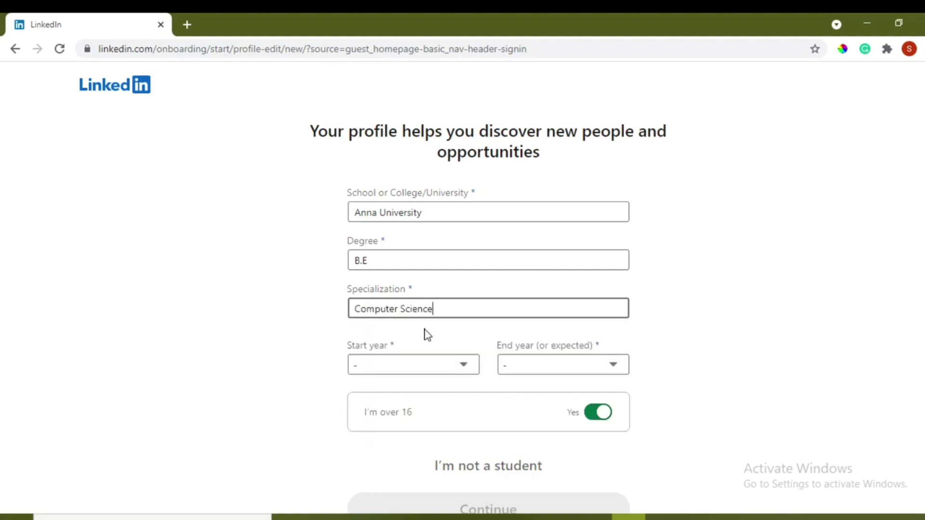
{"action": "left_click", "coordinate": [428, 364]}
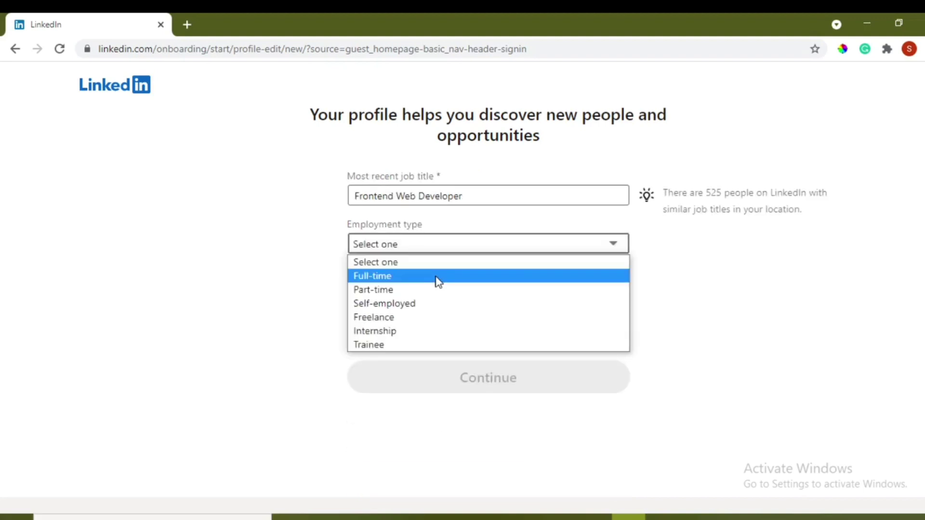
- Submit the most recent job as Frontend Web Developer, with Full-time employment at the marketing and advertising company XYZ
{"action": "left_click", "coordinate": [438, 280]}
{"action": "left_click", "coordinate": [438, 291]}
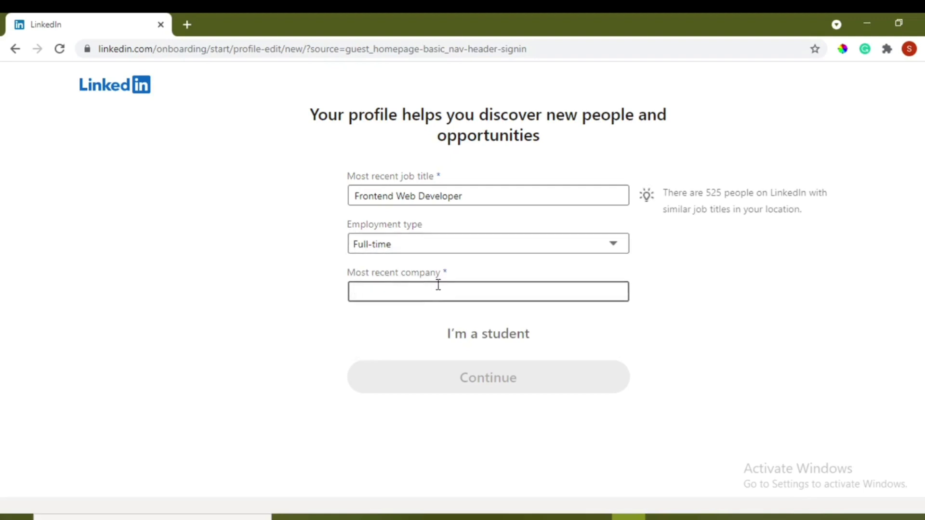
{"action": "type", "text": "xyz"}
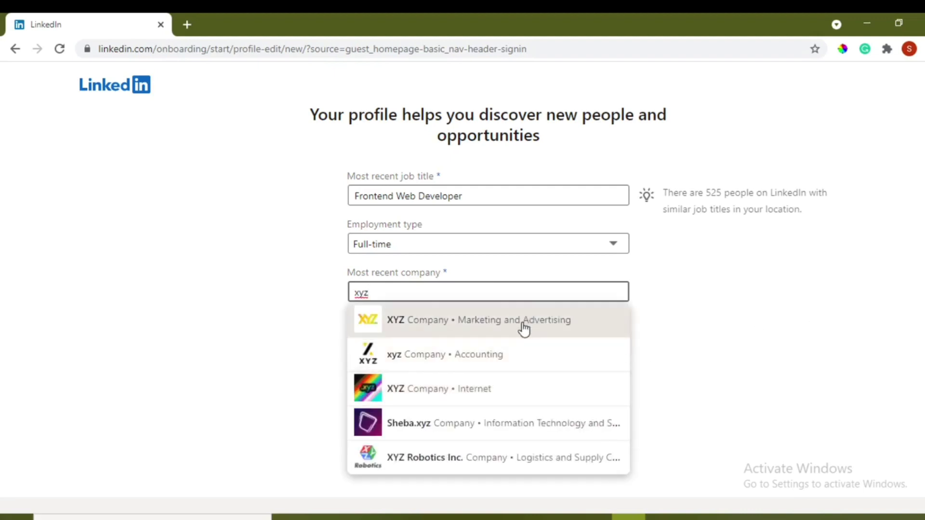
{"action": "left_click", "coordinate": [524, 331]}
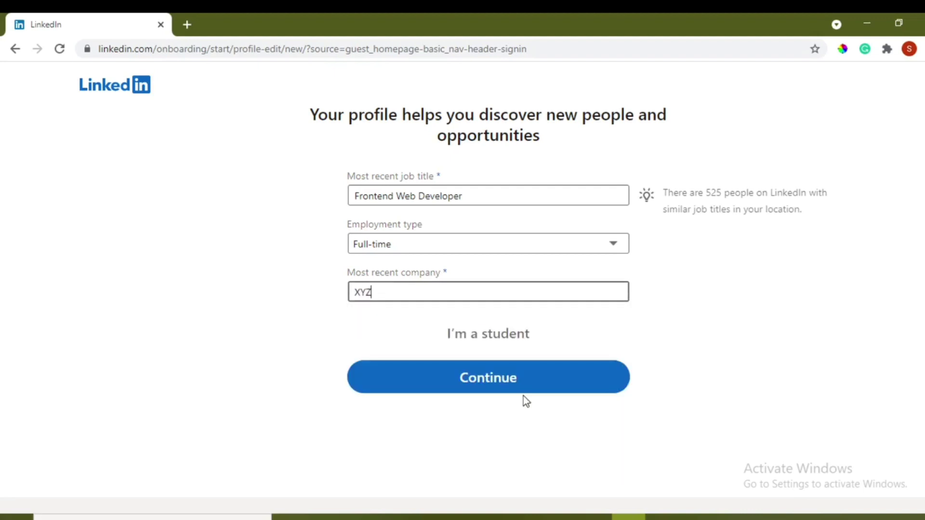
{"action": "left_click", "coordinate": [516, 384]}
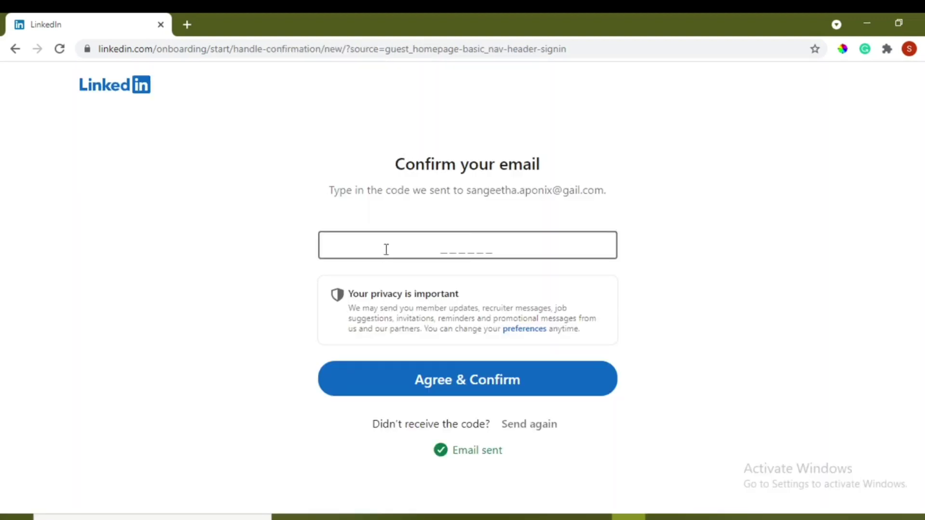
- Confirm the email address with the verification code and look through the posts in the home feed
{"action": "left_click", "coordinate": [456, 239]}
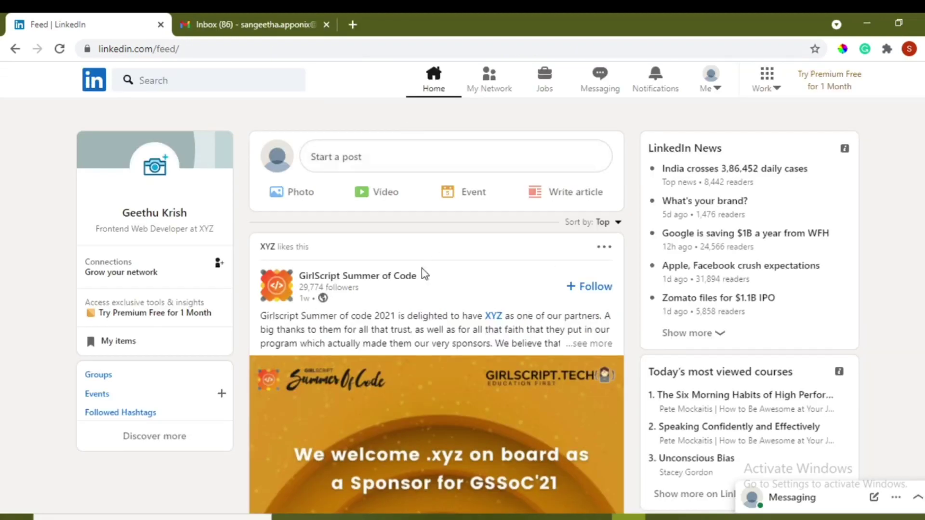
{"action": "scroll", "coordinate": [413, 283], "scroll_direction": "down", "scroll_amount": 9}
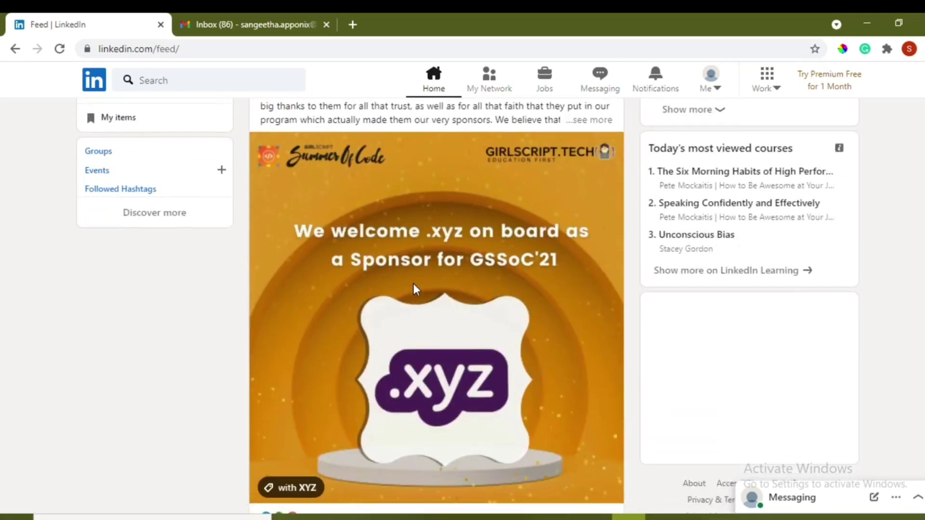
{"action": "middle_click", "coordinate": [414, 286]}
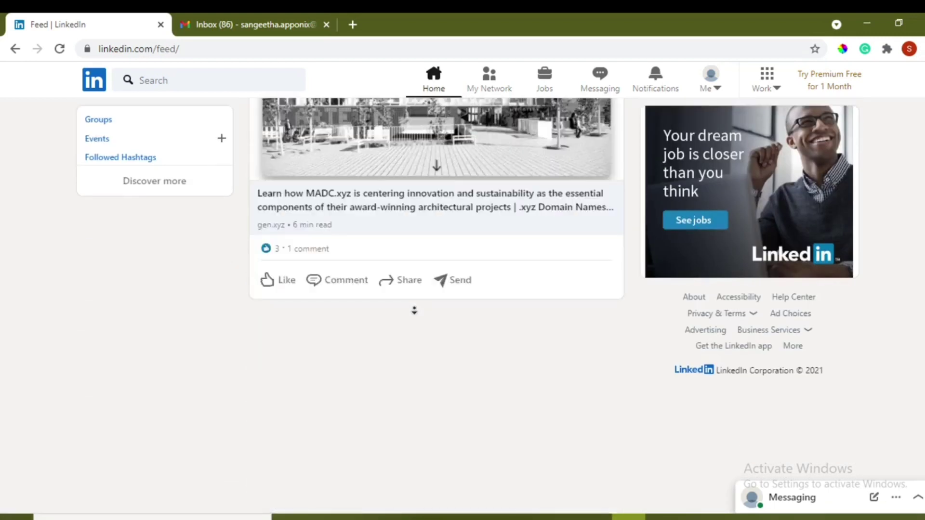
- Look through the home feed posts and the invitations on the network page
{"action": "left_click", "coordinate": [414, 310]}
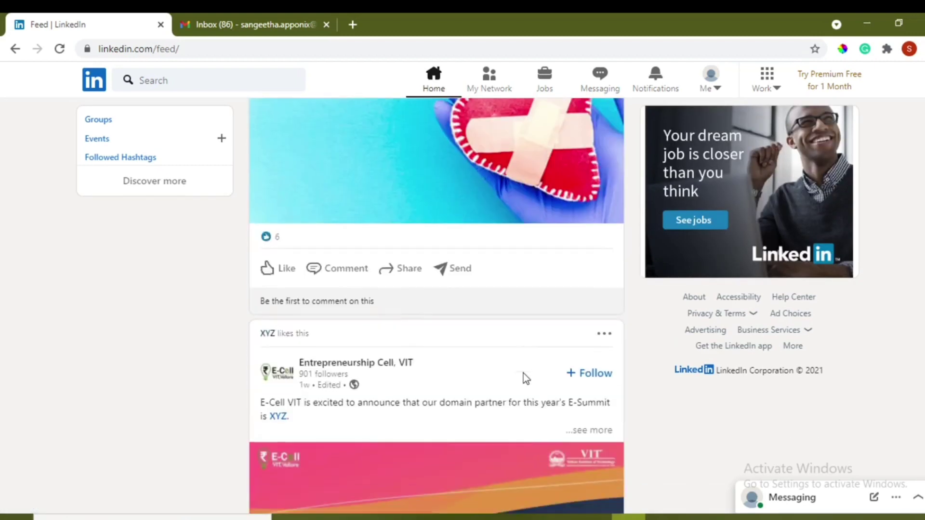
{"action": "left_click", "coordinate": [525, 372]}
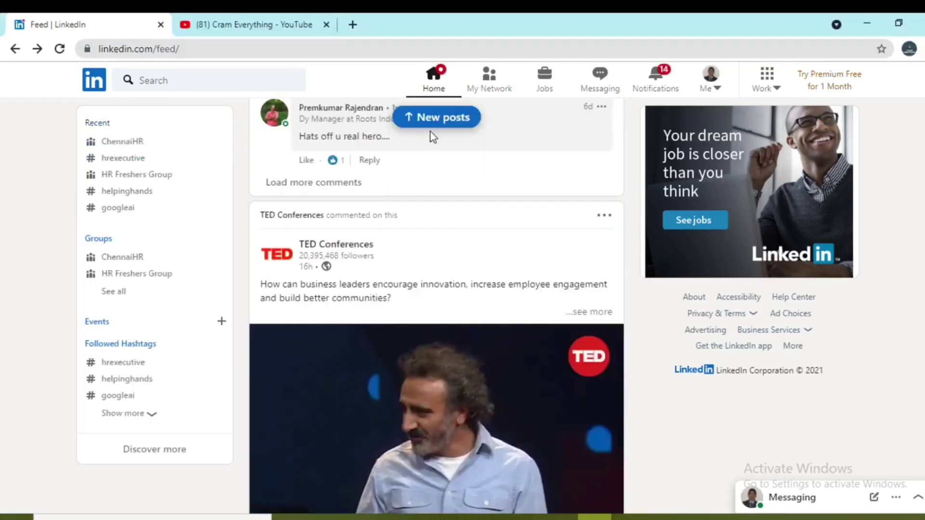
{"action": "left_click", "coordinate": [485, 85]}
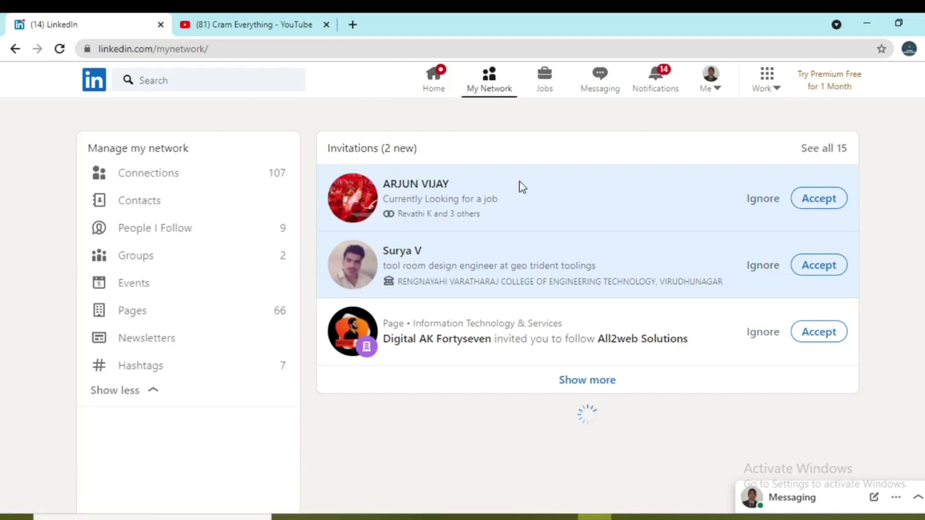
{"action": "scroll", "coordinate": [526, 217], "scroll_direction": "down", "scroll_amount": 5}
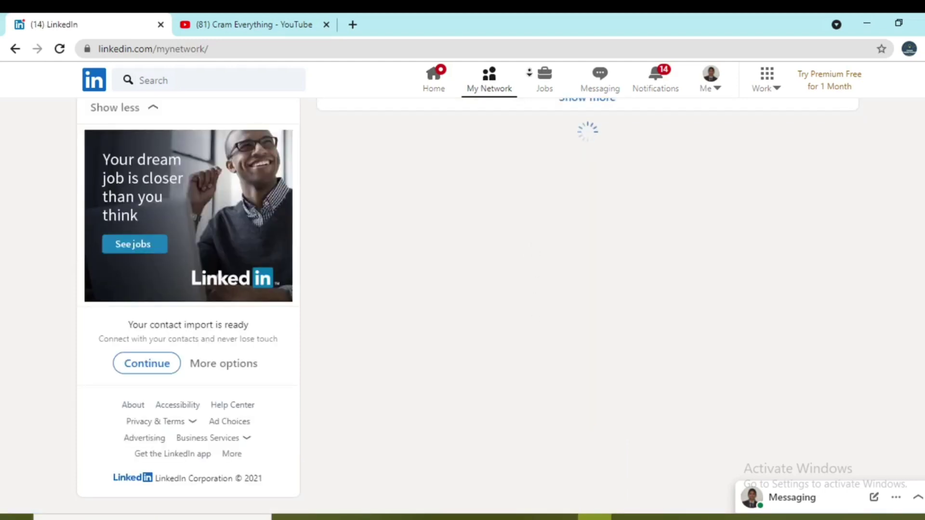
- Look through the saved job searches, remote opportunities and recommended jobs on the Jobs page
{"action": "left_click", "coordinate": [544, 85]}
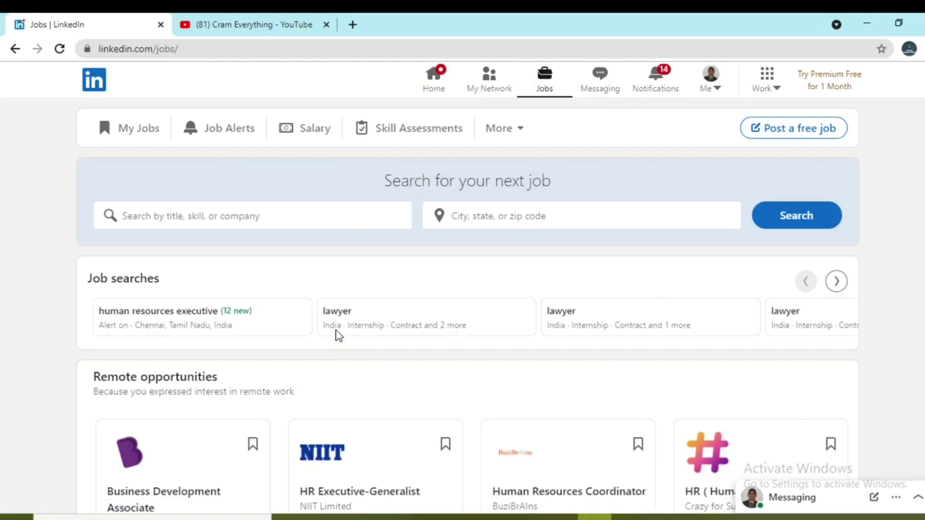
{"action": "scroll", "coordinate": [467, 304], "scroll_direction": "down", "scroll_amount": 5}
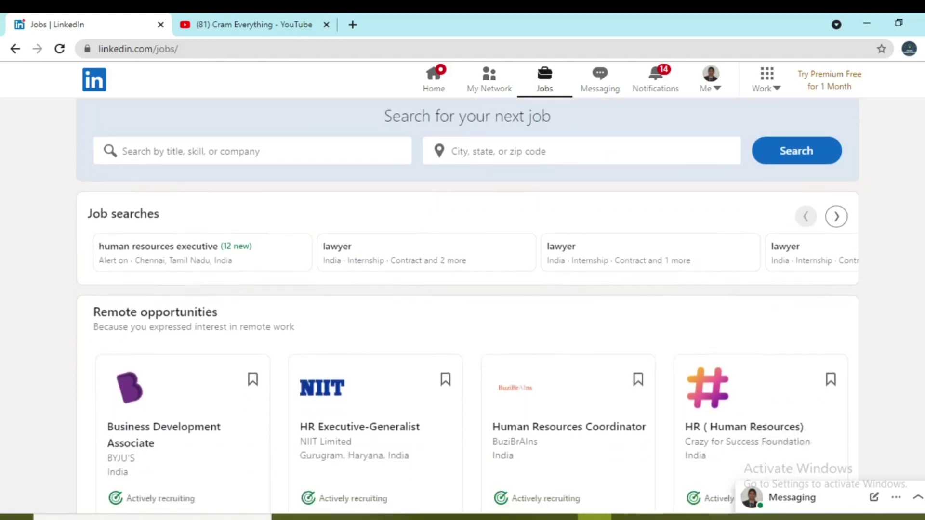
{"action": "scroll", "coordinate": [467, 303], "scroll_direction": "down", "scroll_amount": 7}
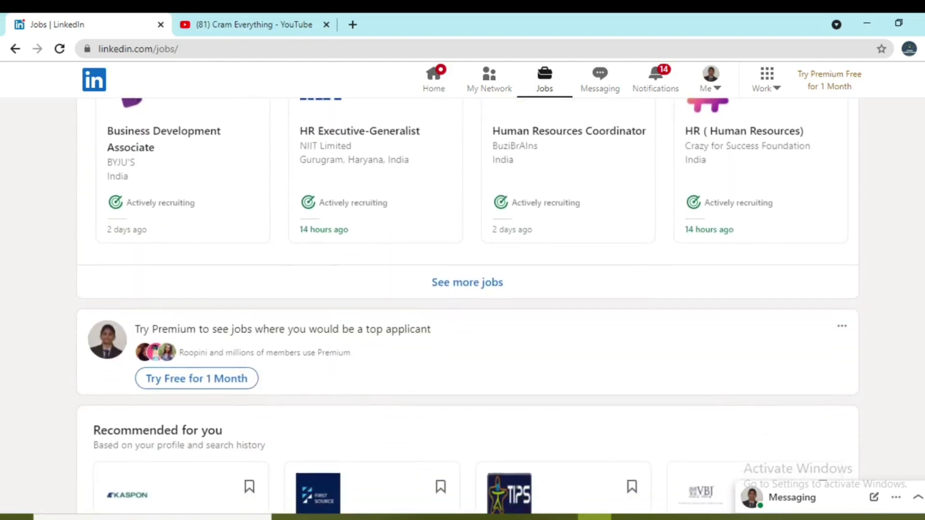
{"action": "scroll", "coordinate": [468, 304], "scroll_direction": "down", "scroll_amount": 12}
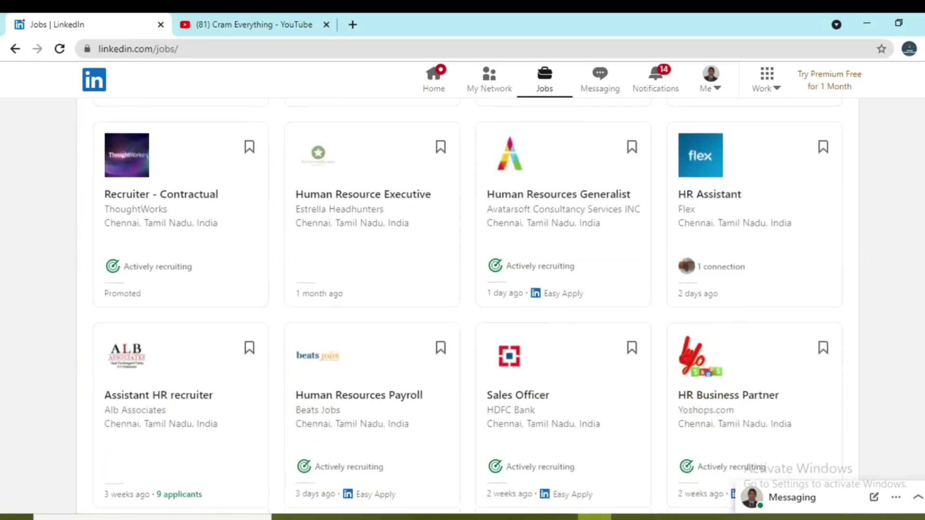
{"action": "scroll", "coordinate": [467, 303], "scroll_direction": "down", "scroll_amount": 5}
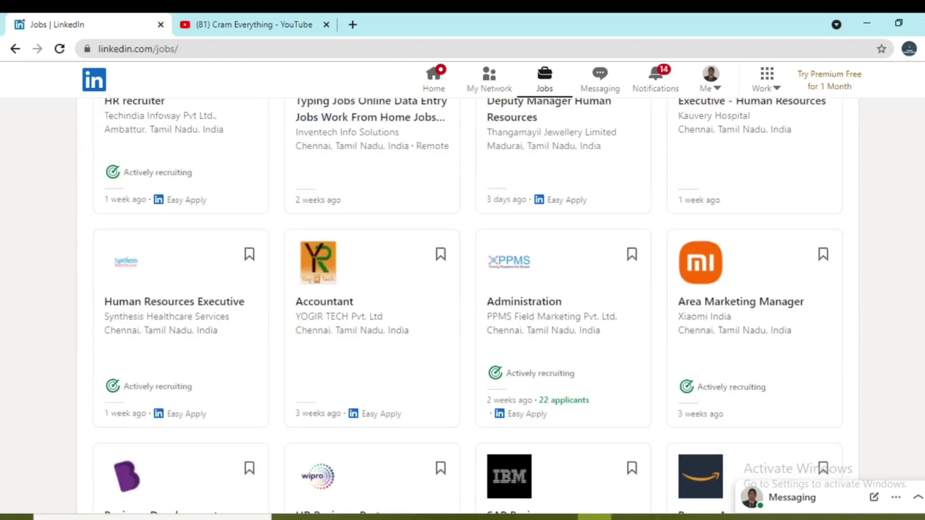
{"action": "key", "text": "Home"}
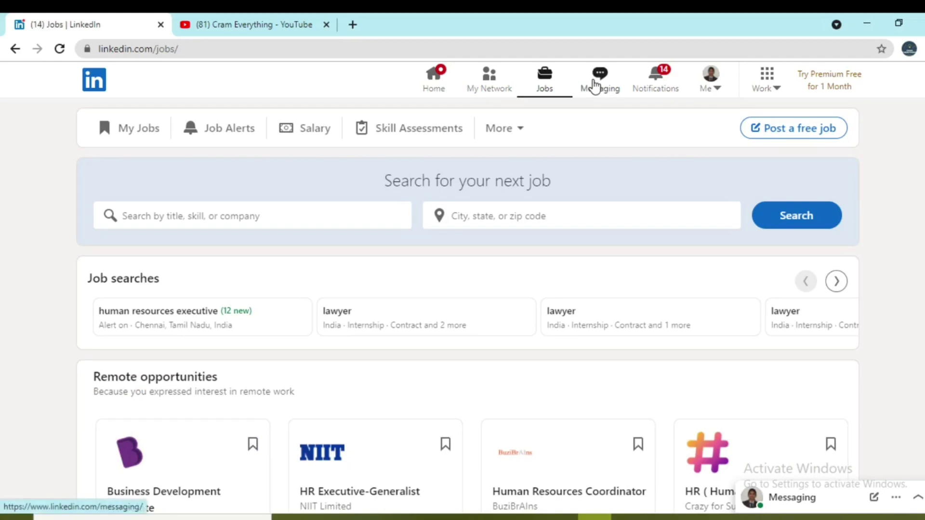
- View the notifications page and open the account options
{"action": "left_click", "coordinate": [664, 74]}
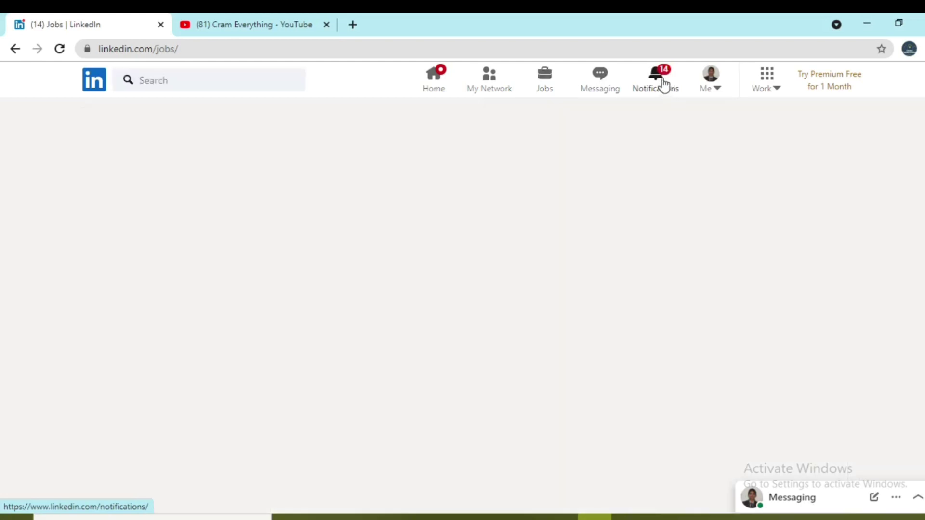
{"action": "left_click", "coordinate": [708, 91]}
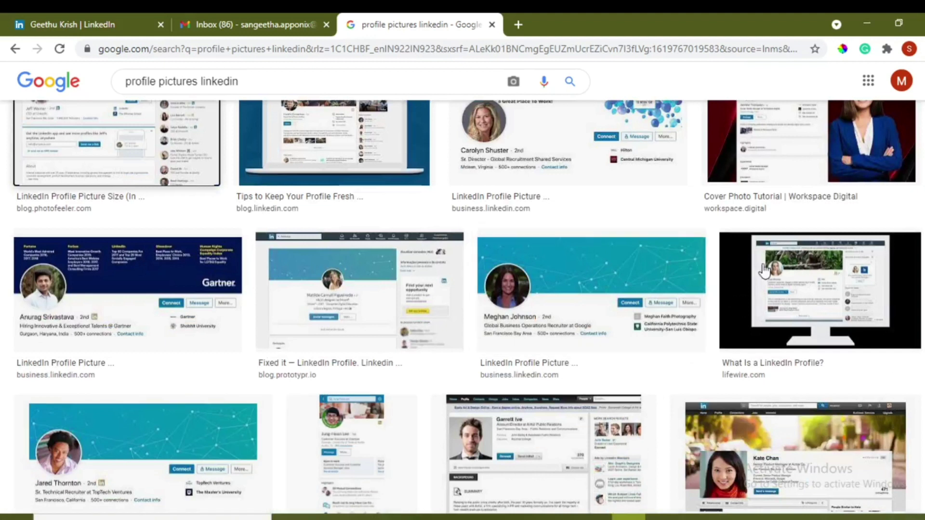
- Browse the Google image results for examples of LinkedIn profile pictures
{"action": "scroll", "coordinate": [654, 162], "scroll_direction": "down", "scroll_amount": 7}
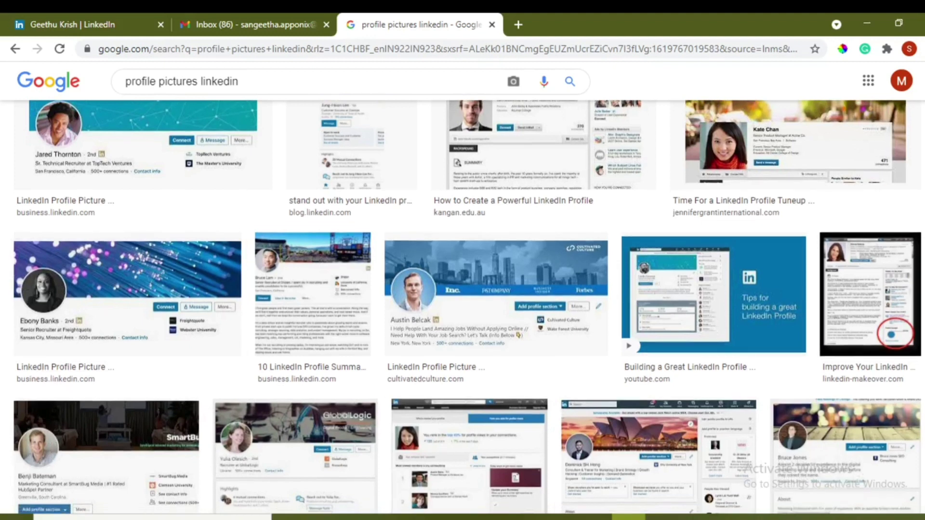
{"action": "scroll", "coordinate": [463, 309], "scroll_direction": "down", "scroll_amount": 7}
{"action": "scroll", "coordinate": [463, 309], "scroll_direction": "down", "scroll_amount": 3}
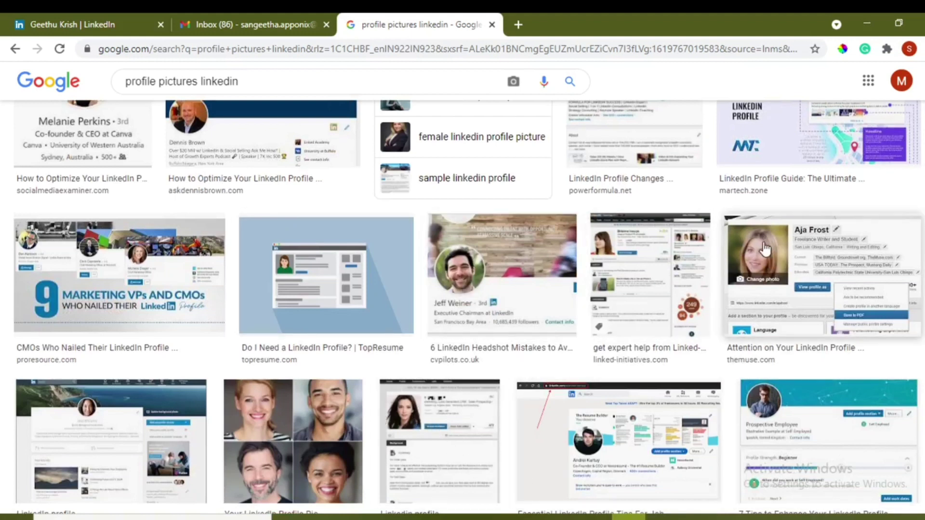
- Return to the LinkedIn profile page and highlight the headline and location below the member's name
{"action": "key", "text": "ctrl+1"}
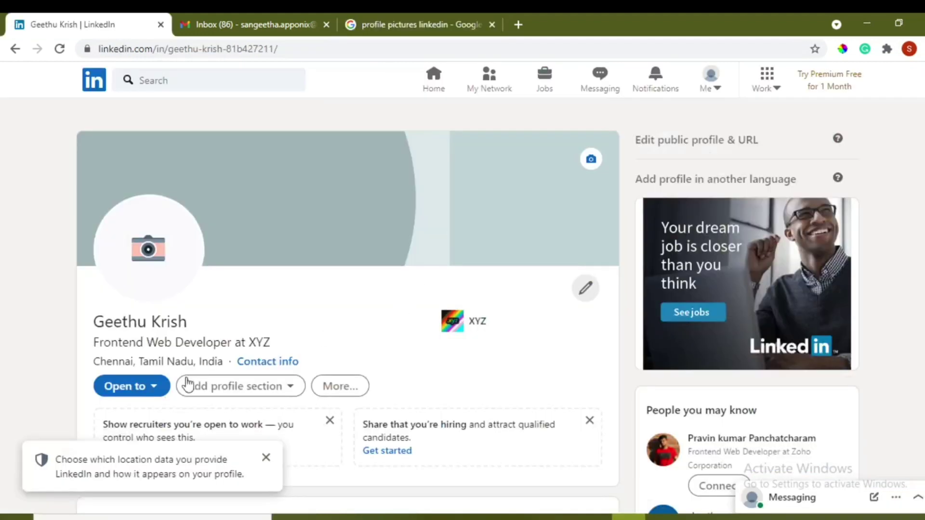
{"action": "triple_click", "coordinate": [88, 345]}
{"action": "left_click", "coordinate": [88, 345]}
{"action": "left_click_drag", "start_coordinate": [42, 309], "coordinate": [84, 345]}
{"action": "left_click", "coordinate": [91, 347]}
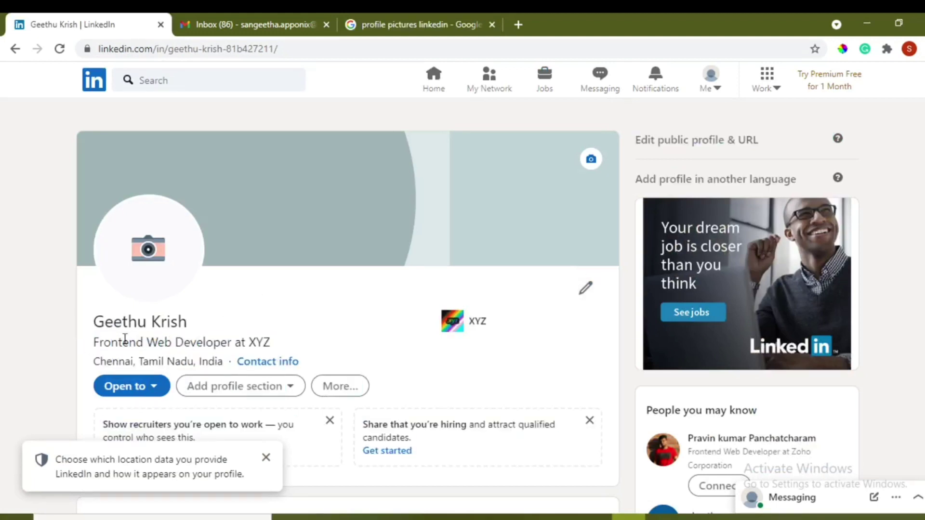
{"action": "triple_click", "coordinate": [94, 345]}
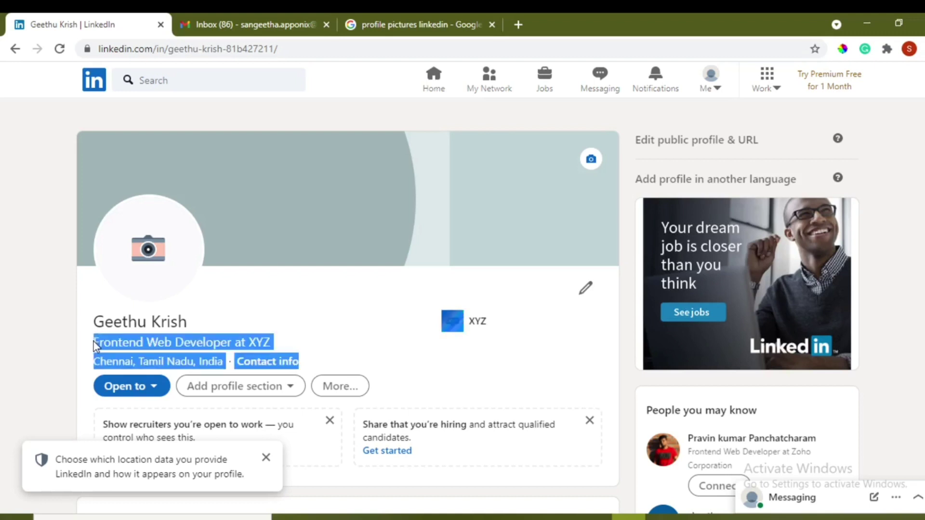
{"action": "left_click", "coordinate": [366, 285]}
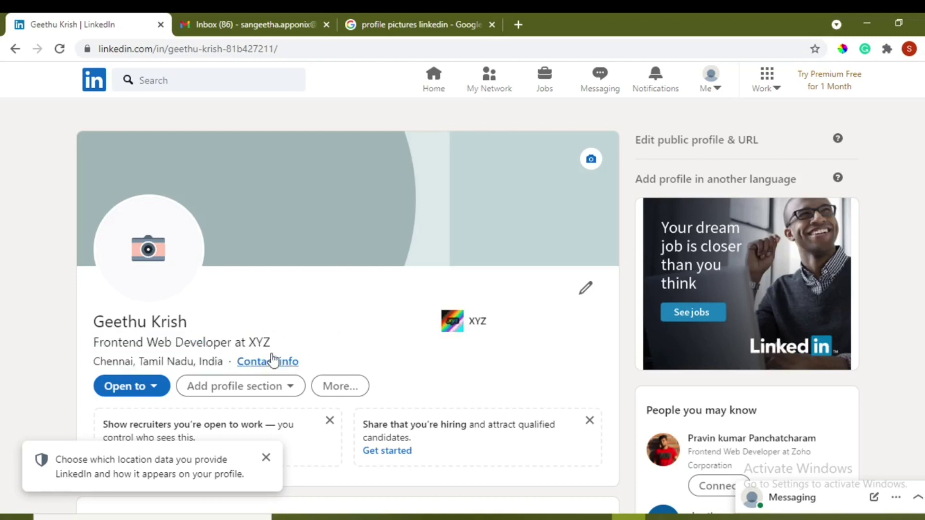
- Review the profile's intro fields and contact info form, and close the editor without entering anything
{"action": "left_click", "coordinate": [586, 288]}
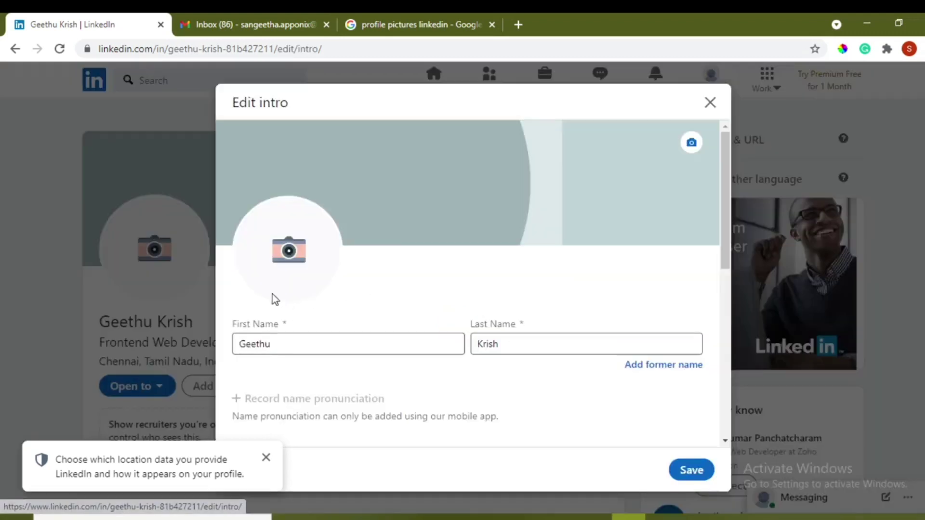
{"action": "left_click_drag", "start_coordinate": [723, 216], "coordinate": [744, 392]}
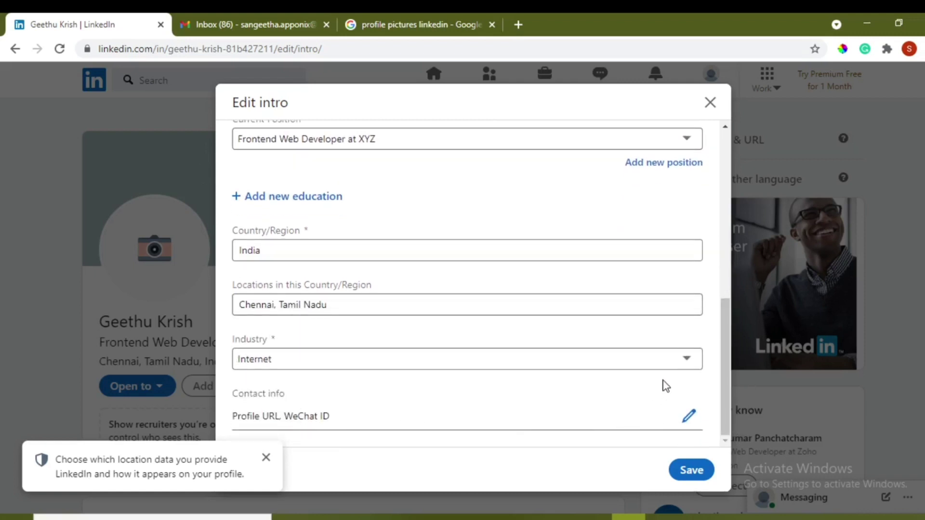
{"action": "left_click", "coordinate": [690, 417]}
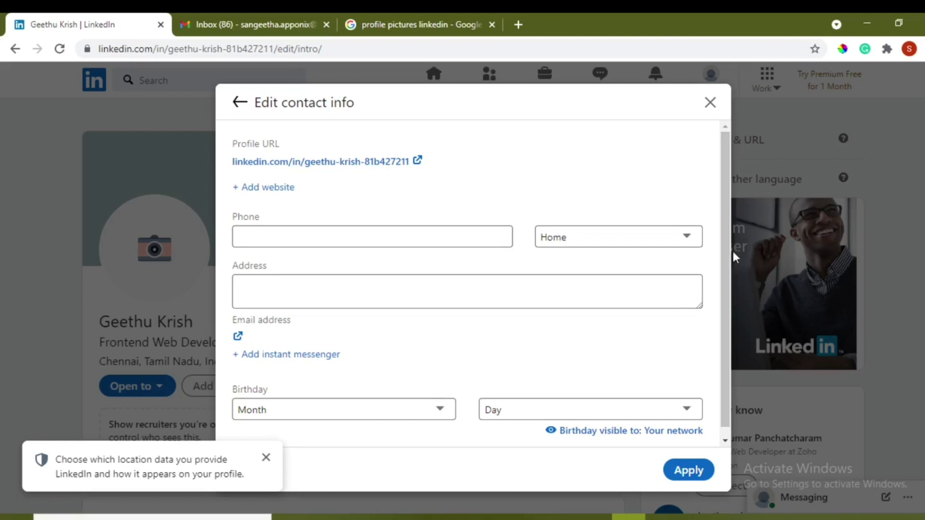
{"action": "scroll", "coordinate": [724, 314], "scroll_direction": "down", "scroll_amount": 1}
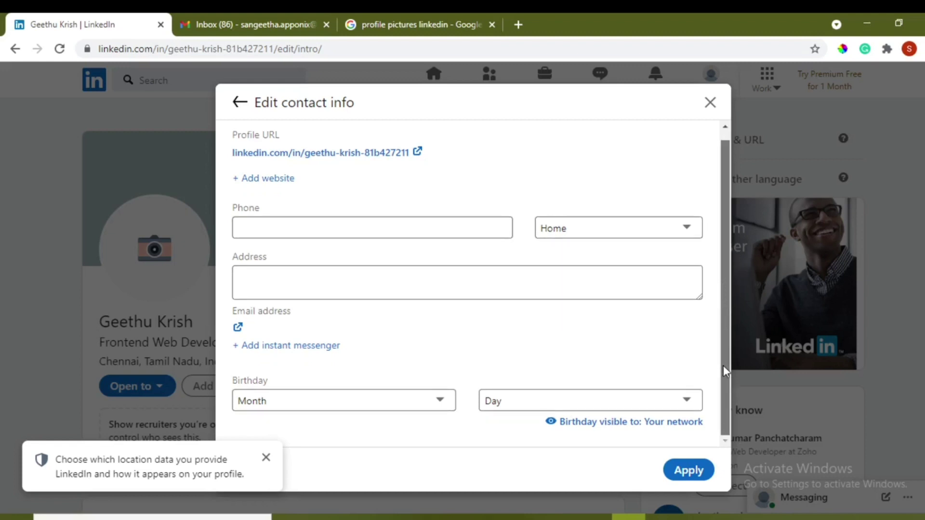
{"action": "left_click", "coordinate": [710, 101]}
{"action": "left_click", "coordinate": [534, 303]}
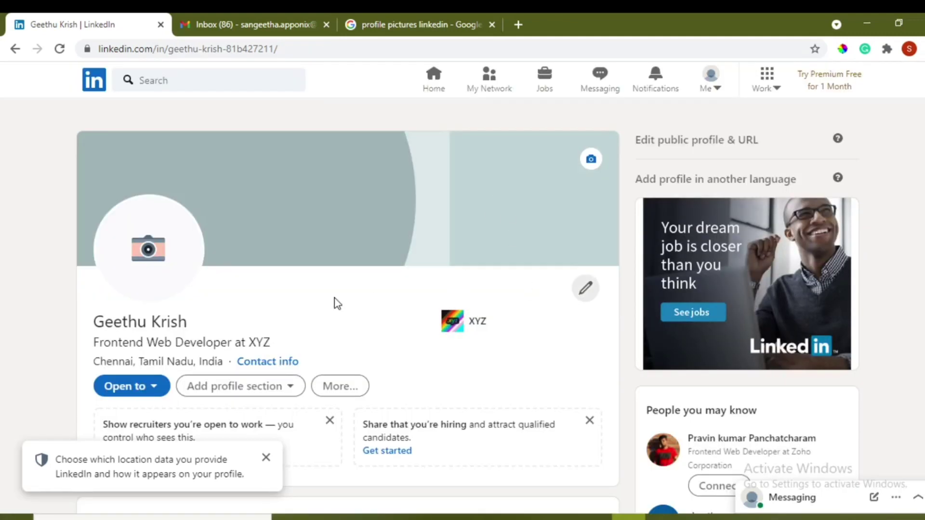
- From the Profile Strength section, set the start date of the XYZ position to March 2017
{"action": "scroll", "coordinate": [351, 335], "scroll_direction": "down", "scroll_amount": 4}
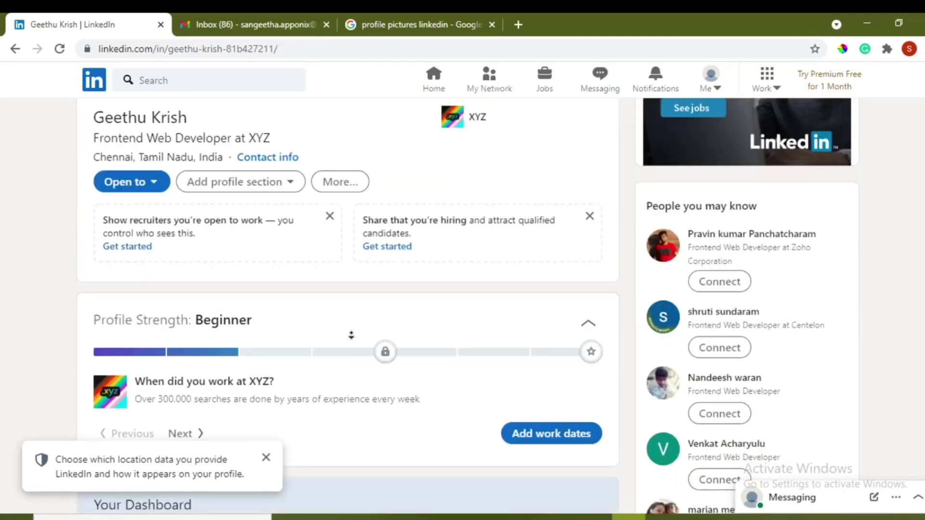
{"action": "scroll", "coordinate": [352, 335], "scroll_direction": "down", "scroll_amount": 2}
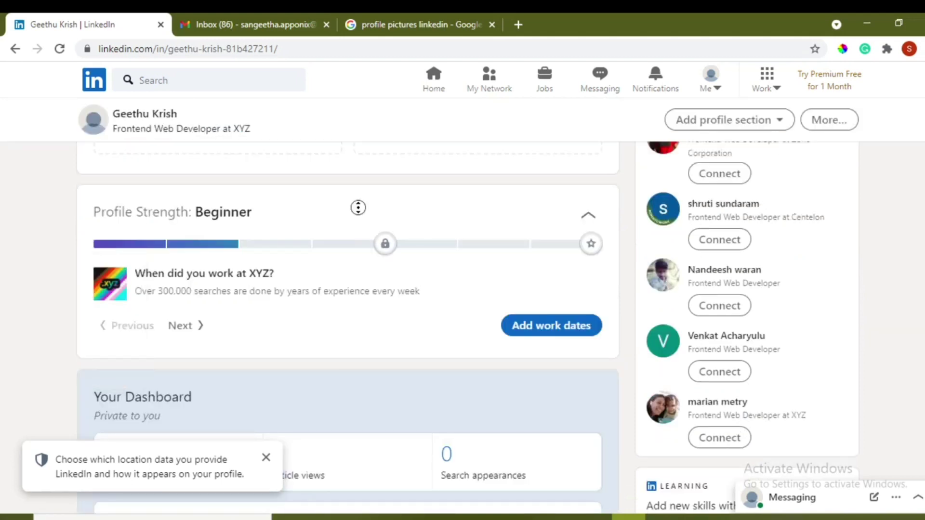
{"action": "scroll", "coordinate": [358, 207], "scroll_direction": "down", "scroll_amount": 1}
{"action": "scroll", "coordinate": [409, 221], "scroll_direction": "up", "scroll_amount": 2}
{"action": "left_click", "coordinate": [542, 370]}
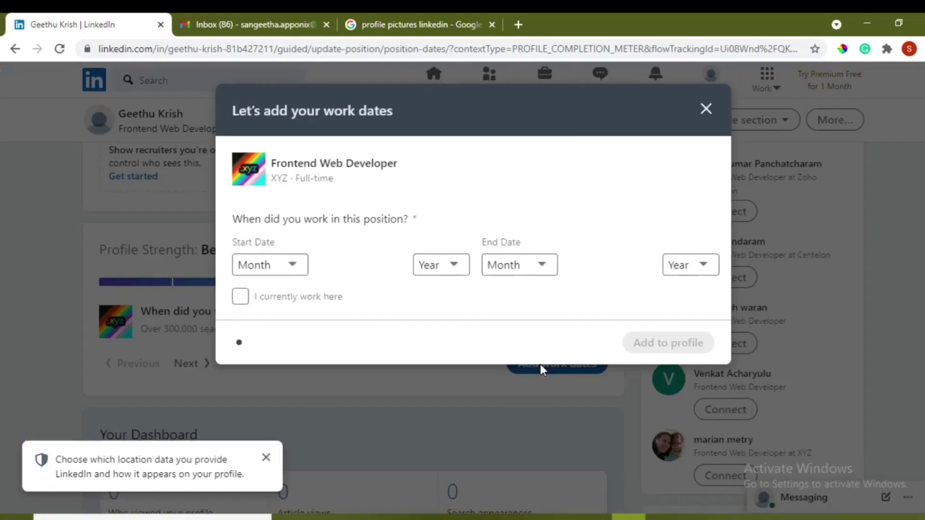
{"action": "left_click", "coordinate": [287, 267]}
{"action": "left_click", "coordinate": [270, 330]}
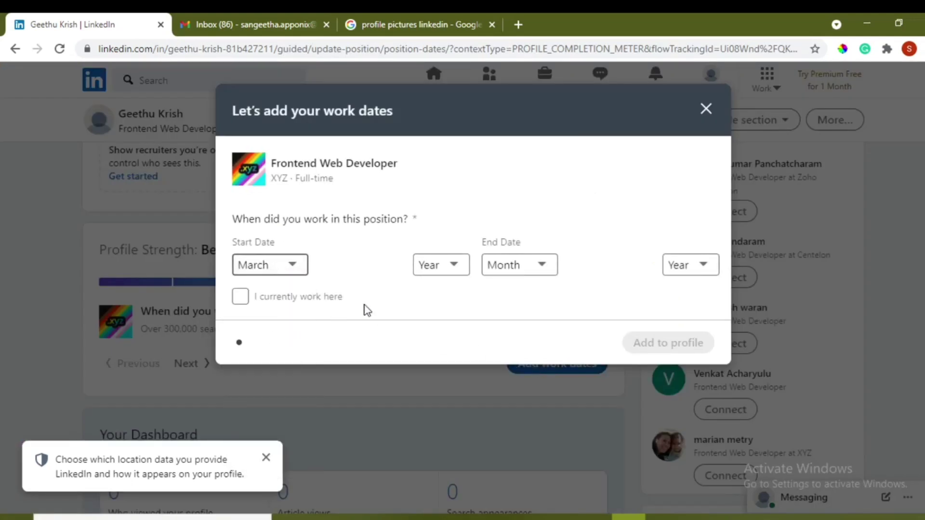
{"action": "left_click", "coordinate": [434, 269]}
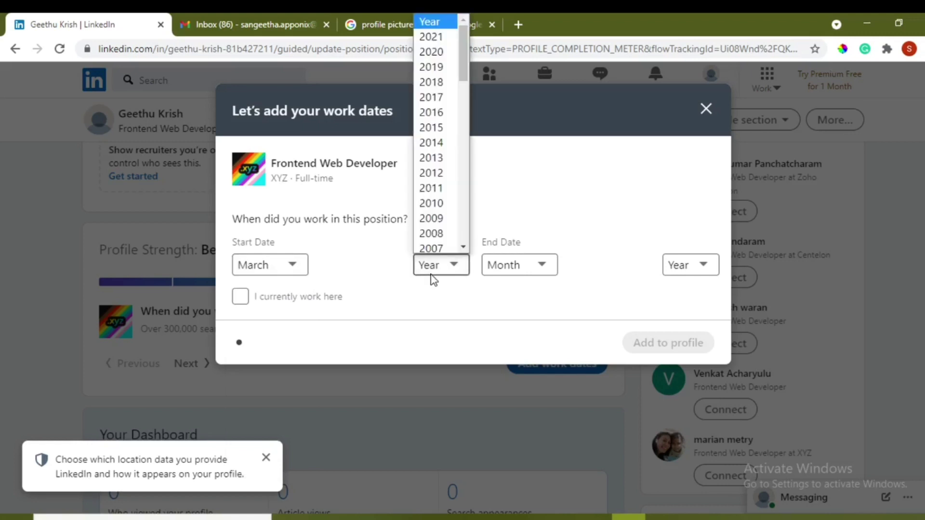
{"action": "left_click", "coordinate": [431, 94]}
- Mark the XYZ position as current employment and add its work dates to the profile
{"action": "left_click", "coordinate": [510, 274]}
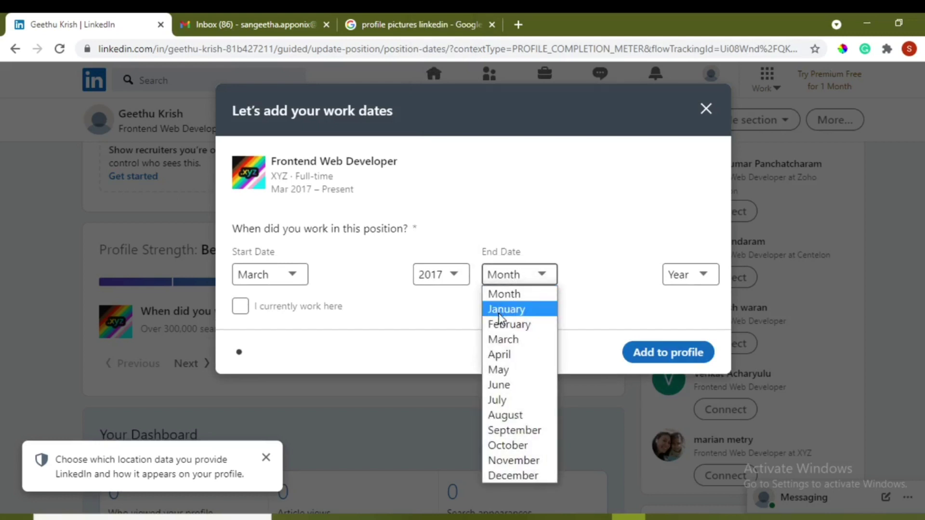
{"action": "left_click", "coordinate": [240, 307]}
{"action": "left_click", "coordinate": [240, 306]}
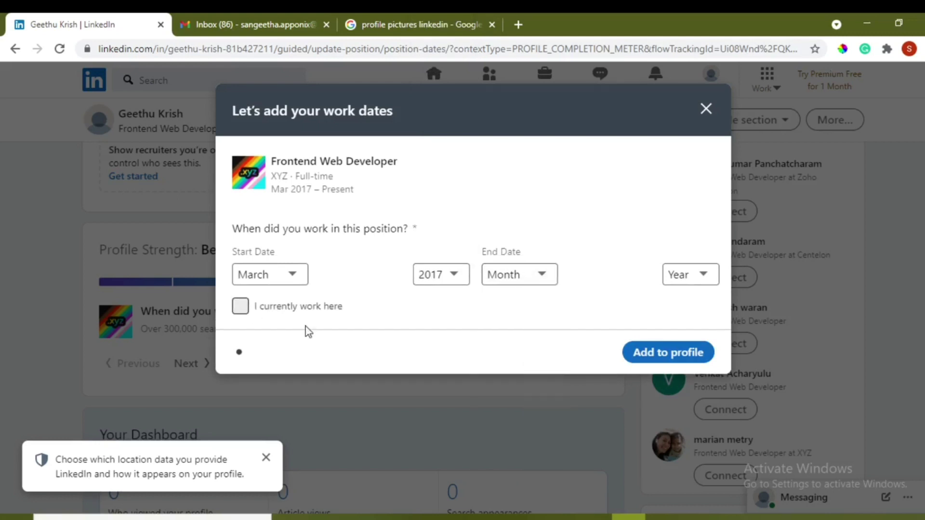
{"action": "left_click", "coordinate": [666, 388]}
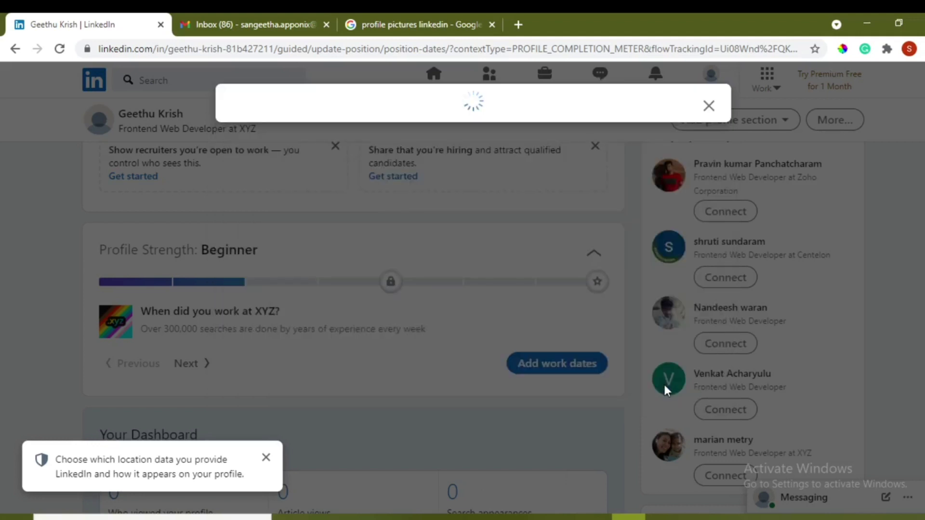
- Add a profile photo and close the profile progress message
{"action": "left_click", "coordinate": [553, 351]}
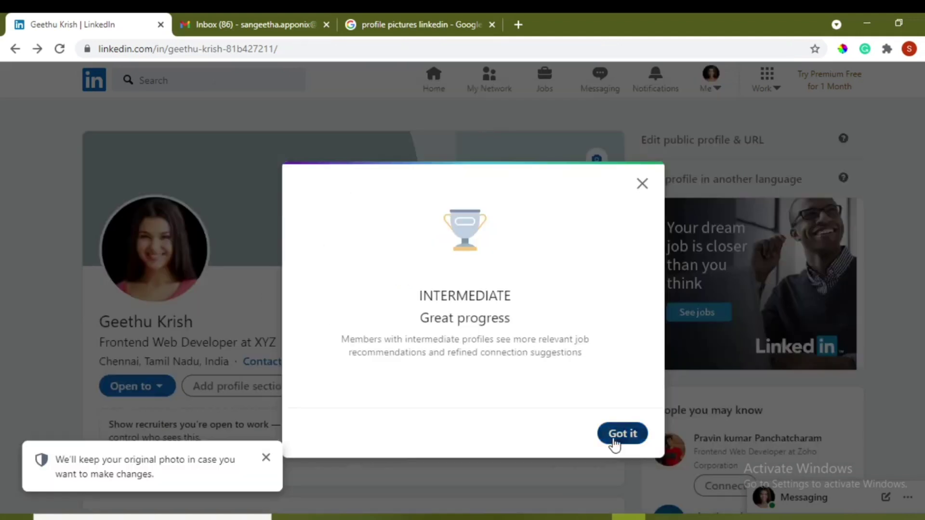
{"action": "left_click", "coordinate": [613, 441]}
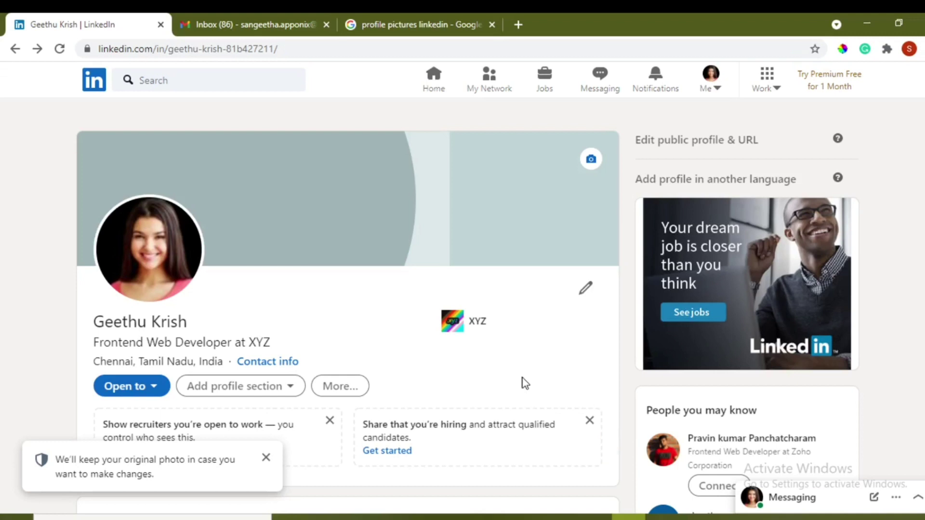
- From the Profile Strength section, add Anna University as education with attendance years 2014 to 2016
{"action": "scroll", "coordinate": [523, 388], "scroll_direction": "down", "scroll_amount": 3}
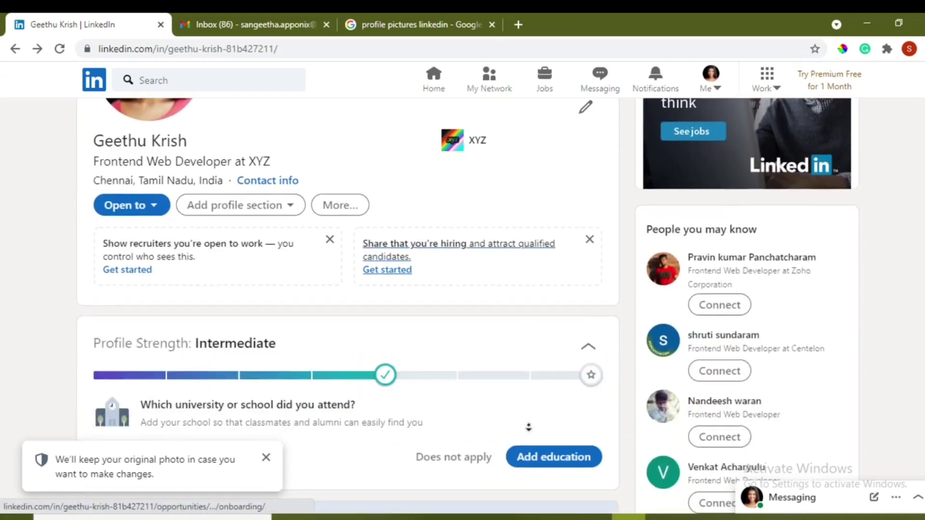
{"action": "scroll", "coordinate": [528, 427], "scroll_direction": "down", "scroll_amount": 2}
{"action": "left_click", "coordinate": [551, 362]}
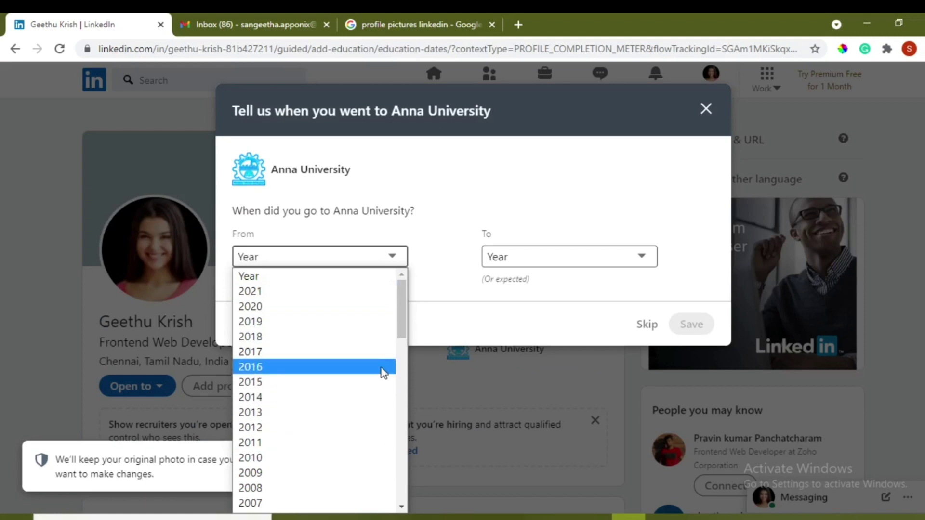
{"action": "left_click", "coordinate": [389, 452]}
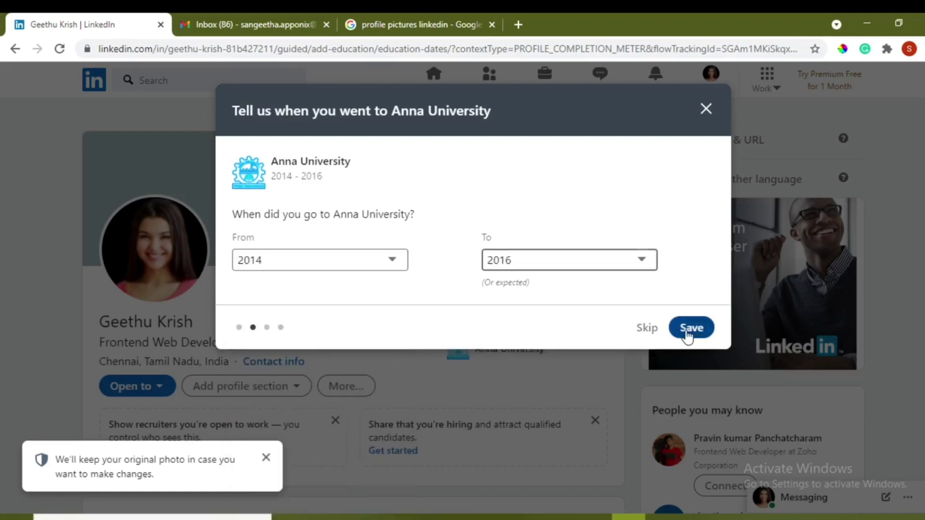
{"action": "left_click", "coordinate": [689, 329]}
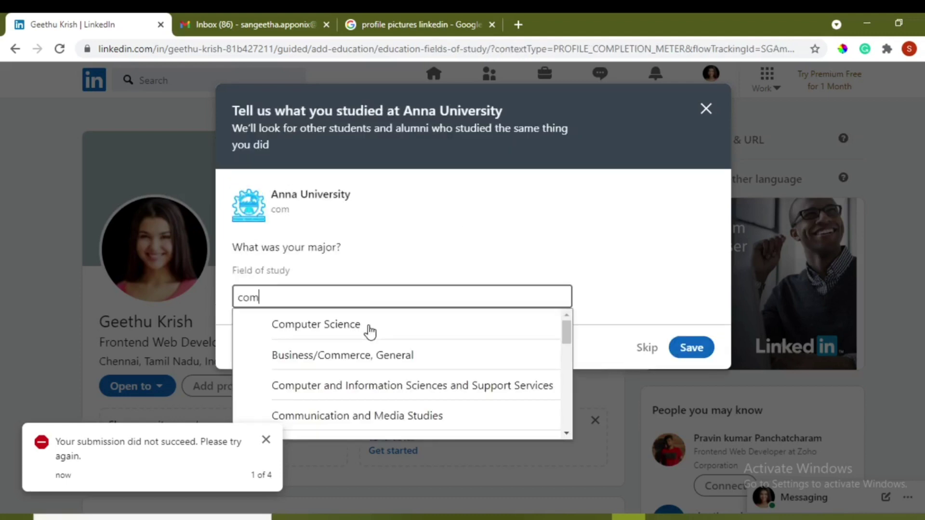
- Set the field of study to Computer Science and the degree to Bachelor's degree, and finish the education entry
{"action": "left_click", "coordinate": [368, 324]}
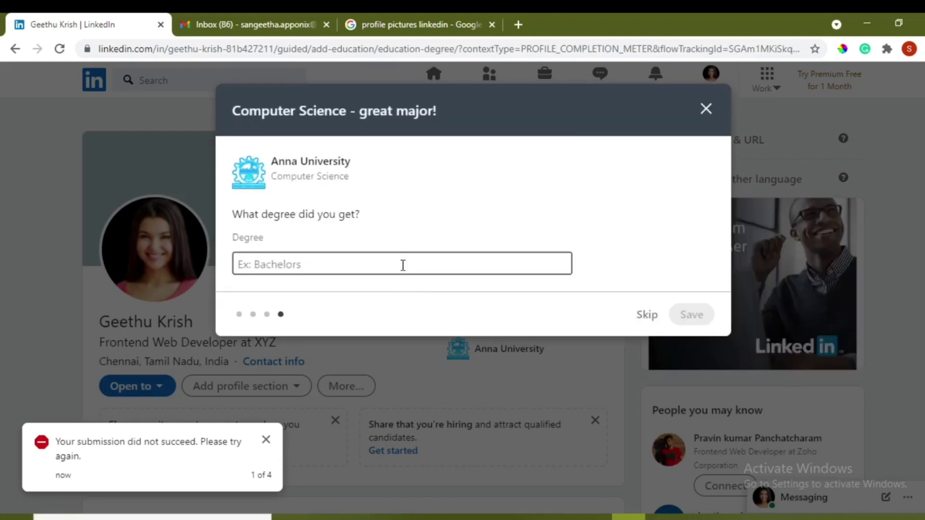
{"action": "type", "text": "ba"}
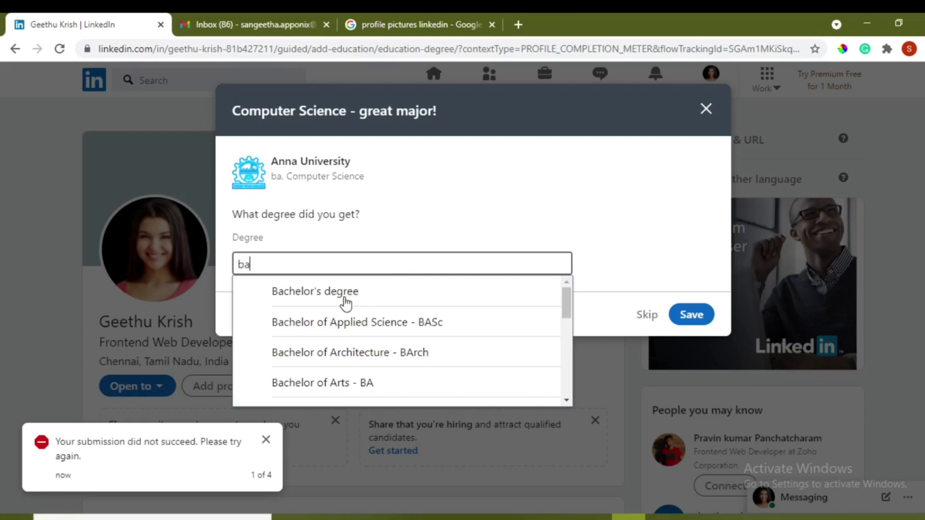
{"action": "left_click", "coordinate": [344, 299]}
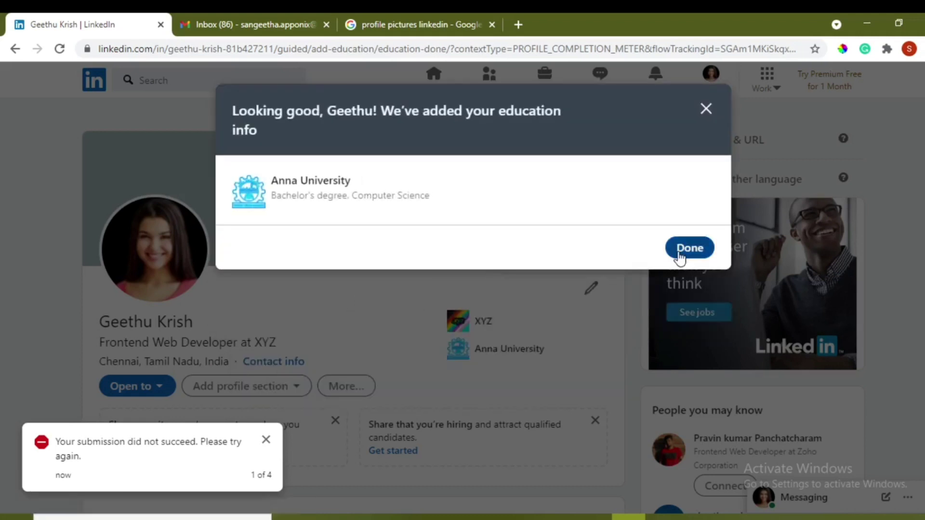
{"action": "left_click", "coordinate": [681, 256]}
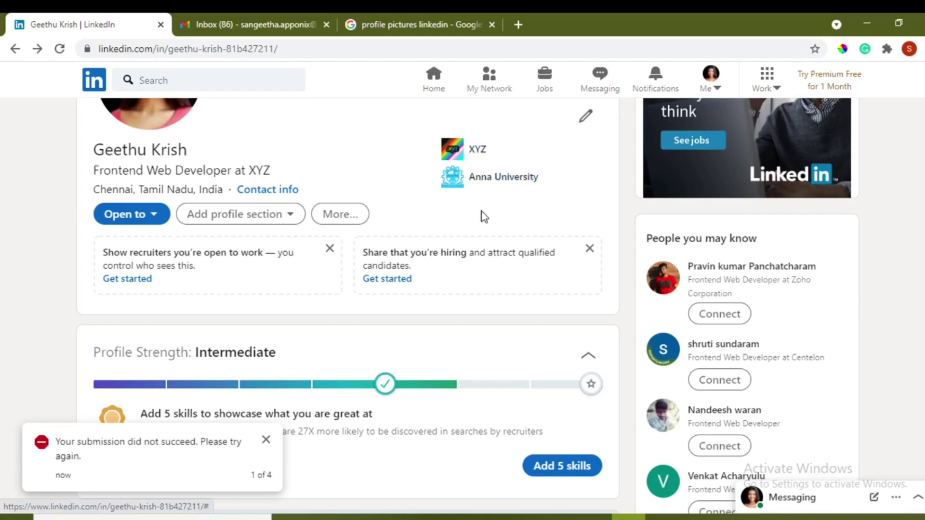
- Start adding skills from the Profile Strength section and select the suggested skill Programming
{"action": "left_click", "coordinate": [571, 467]}
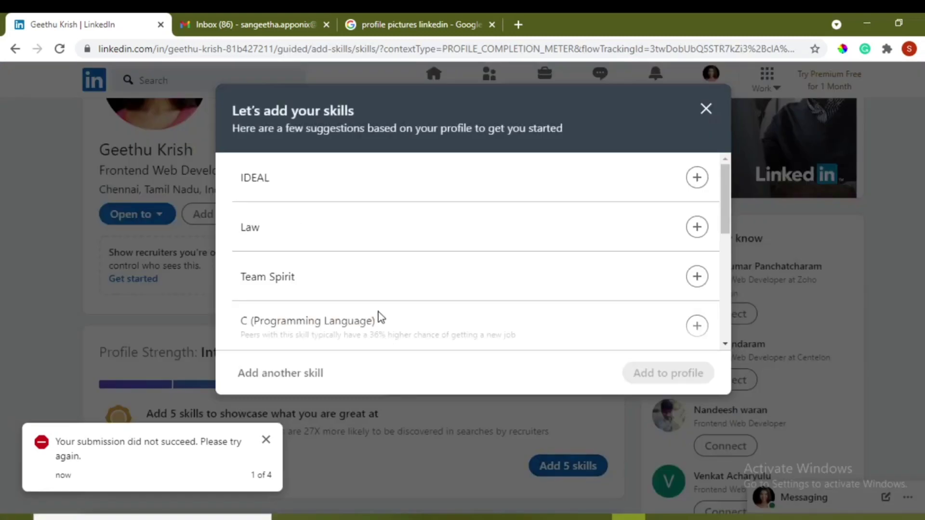
{"action": "left_click_drag", "start_coordinate": [725, 219], "coordinate": [745, 345]}
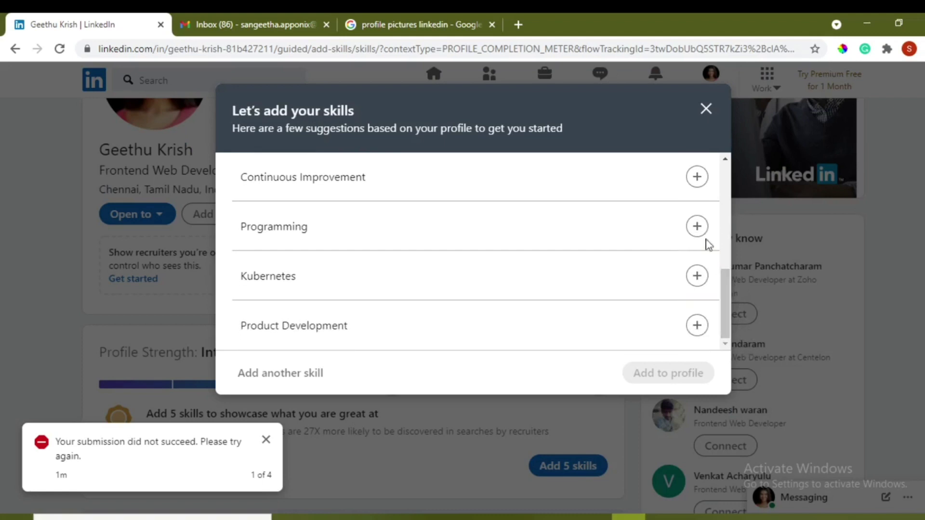
{"action": "left_click", "coordinate": [698, 227]}
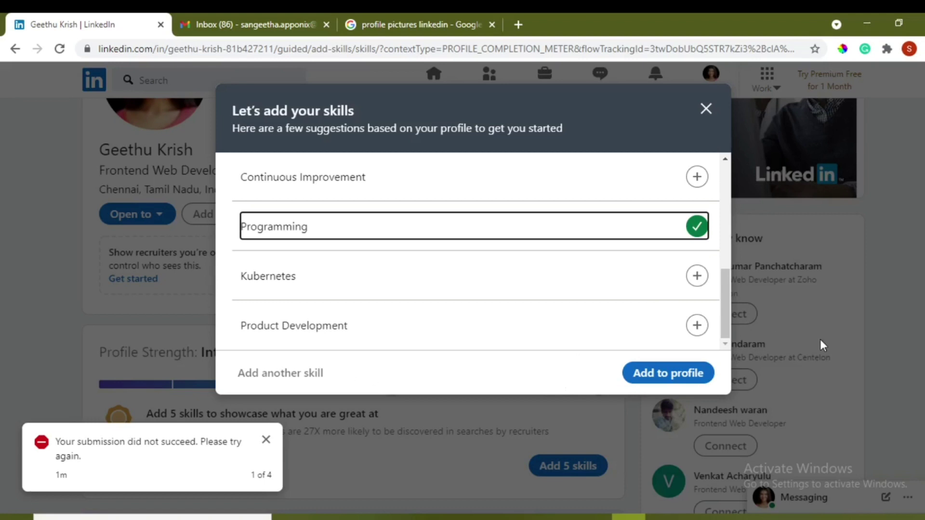
- Add HTML5 as another skill, dismissing the error notifications that cover the suggestions
{"action": "left_click", "coordinate": [272, 374]}
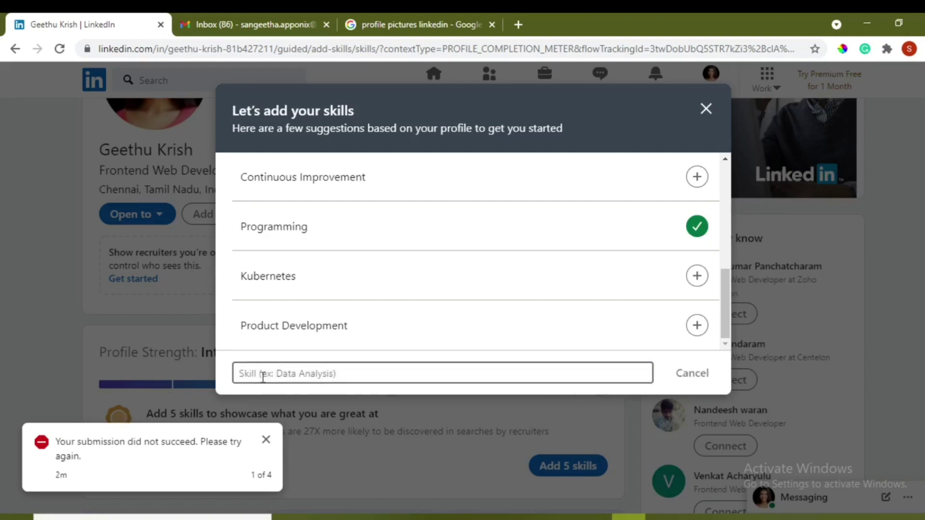
{"action": "type", "text": "Hta"}
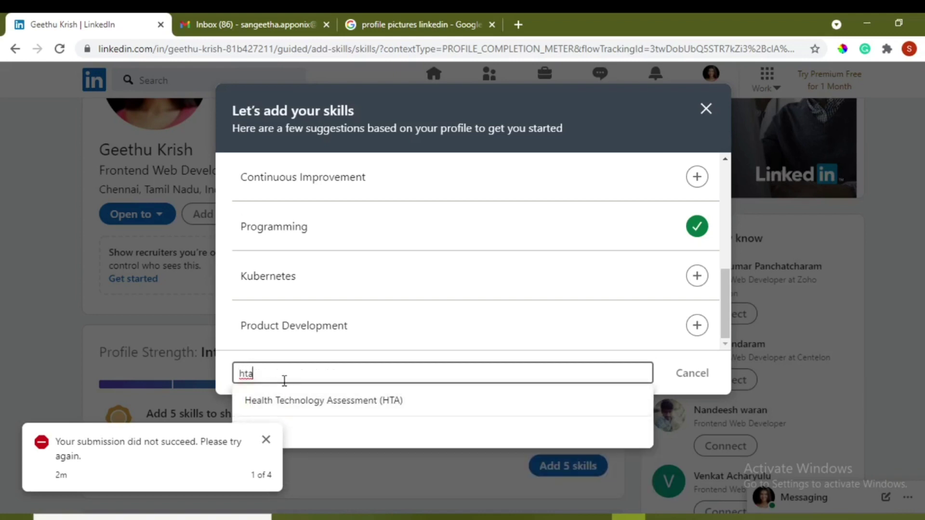
{"action": "key", "text": "BackSpace"}
{"action": "type", "text": "m"}
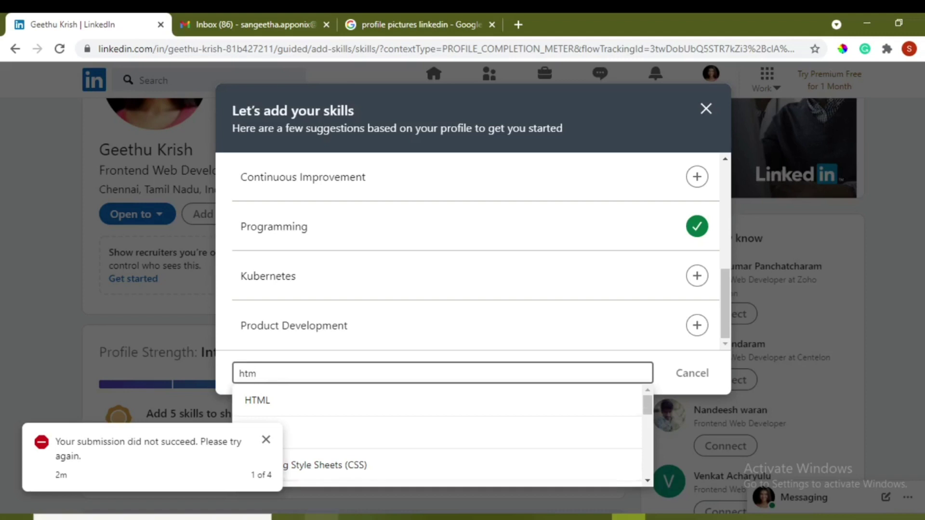
{"action": "left_click", "coordinate": [265, 441]}
{"action": "left_click", "coordinate": [265, 441]}
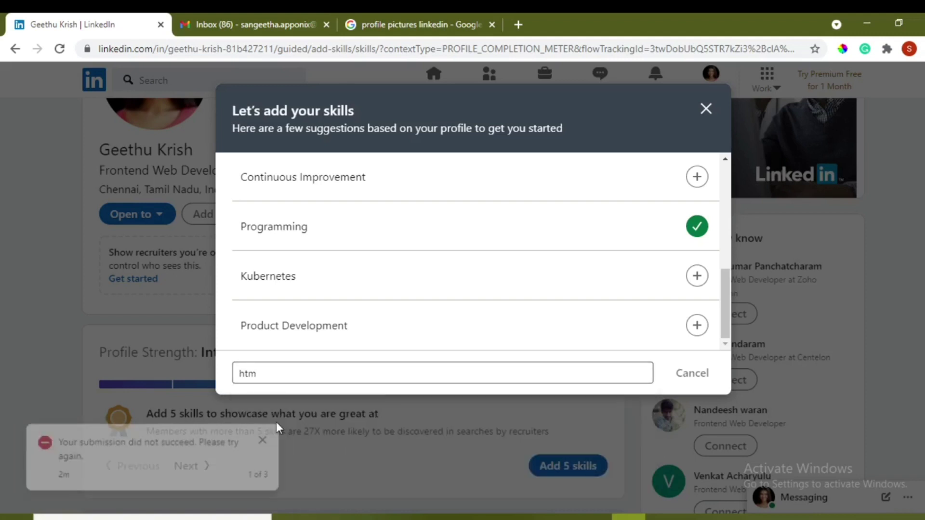
{"action": "left_click", "coordinate": [265, 440]}
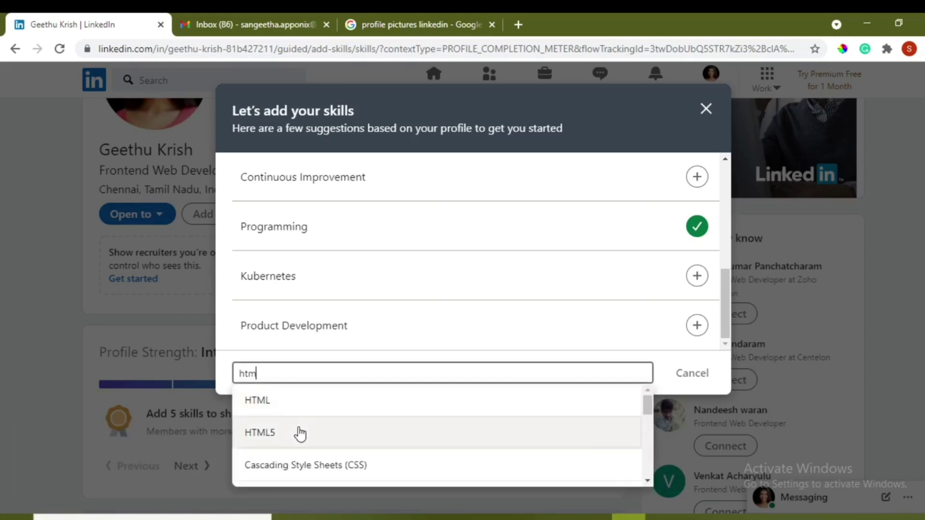
{"action": "left_click", "coordinate": [300, 434]}
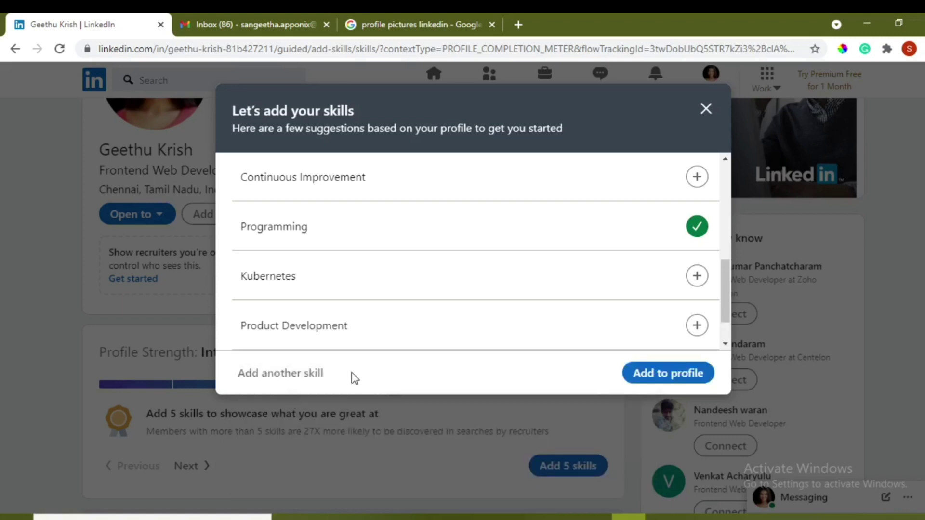
- Add Cascading Style Sheets (CSS) and JavaScript as further skills
{"action": "left_click", "coordinate": [291, 373]}
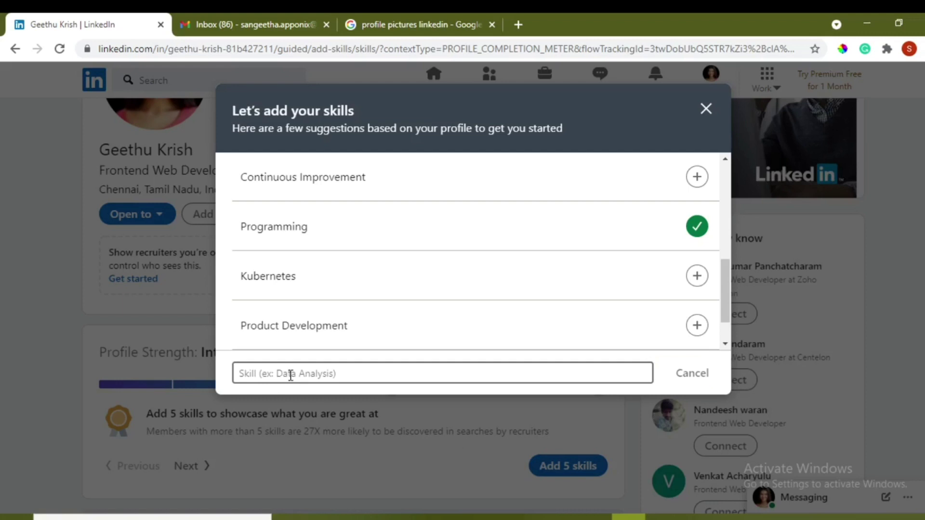
{"action": "type", "text": "css"}
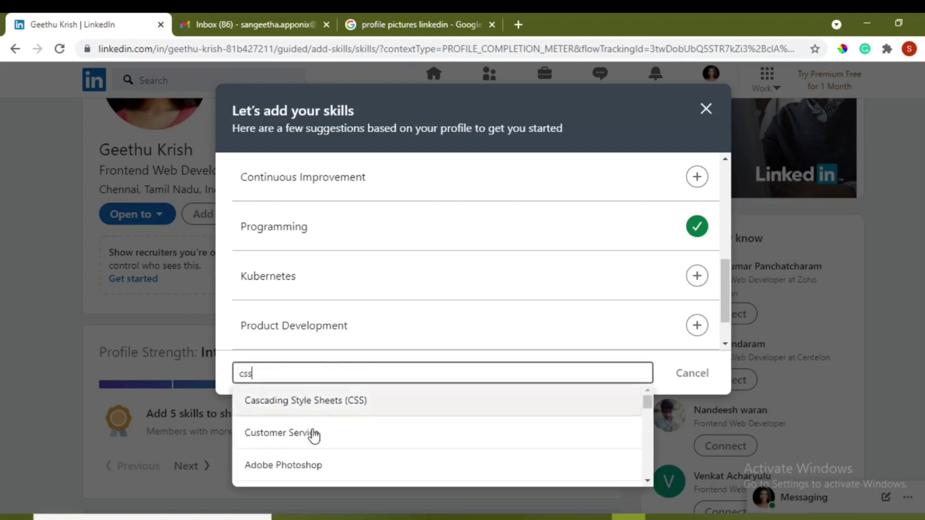
{"action": "left_click", "coordinate": [329, 405]}
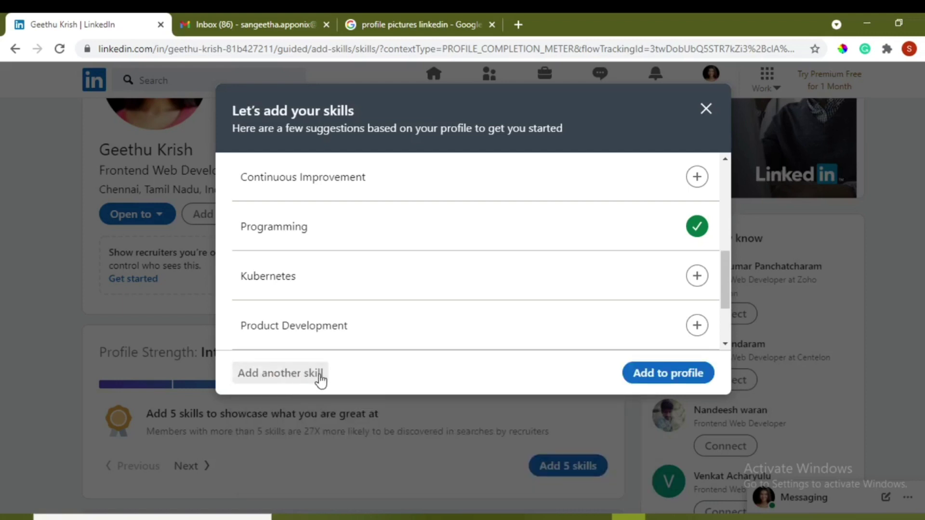
{"action": "left_click", "coordinate": [313, 373]}
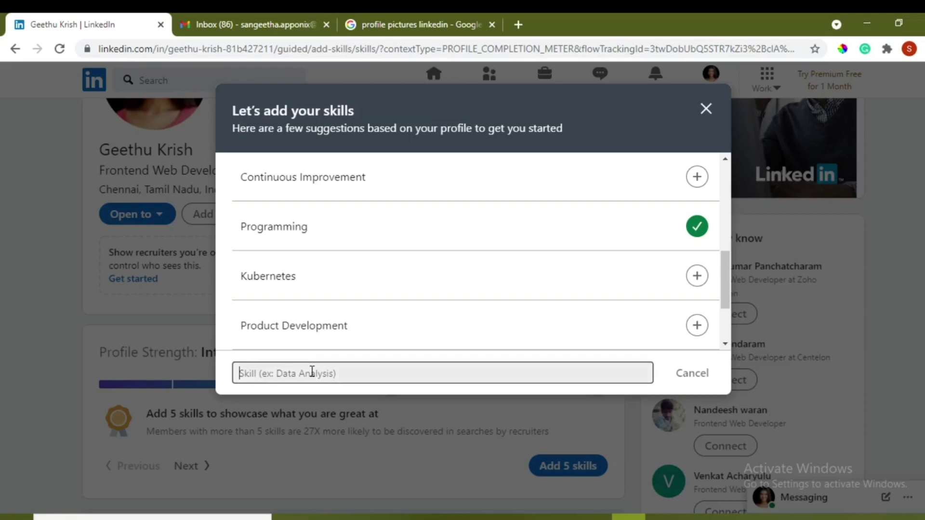
{"action": "type", "text": "java"}
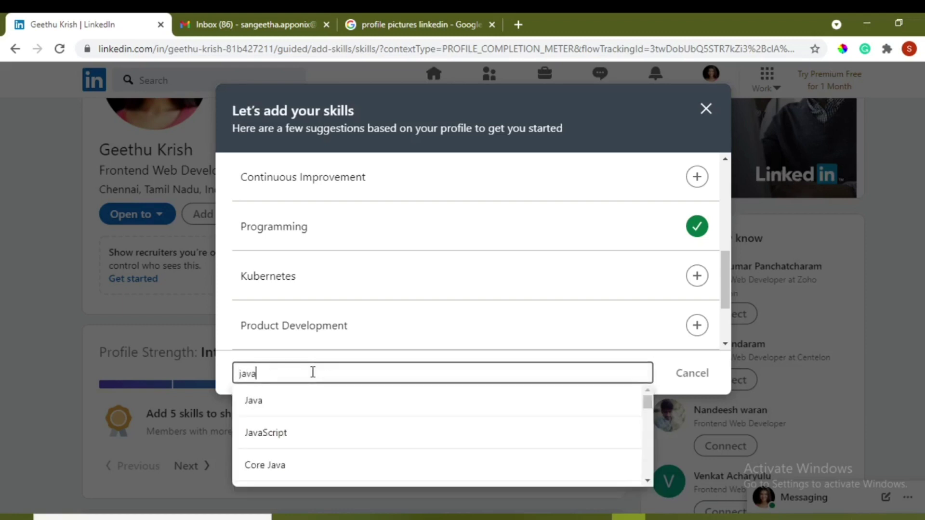
{"action": "left_click", "coordinate": [297, 436]}
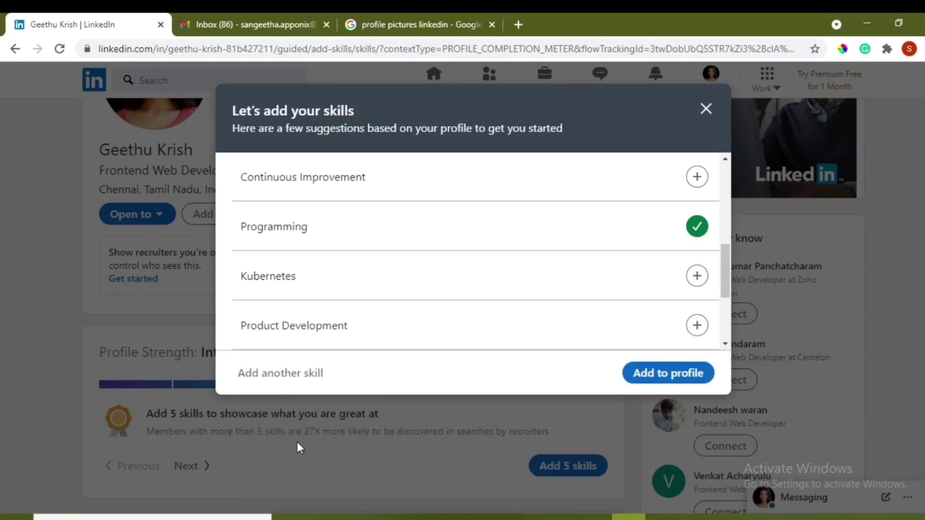
- Select Teamwork, Problem Solving and Leadership, include Responsive Web Design as another skill, and add the selection to the profile
{"action": "left_click", "coordinate": [280, 374]}
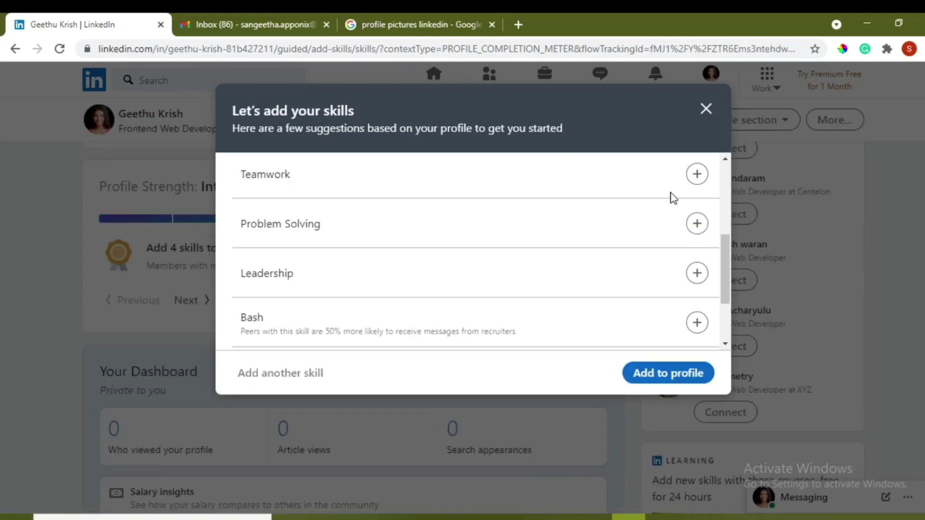
{"action": "left_click", "coordinate": [697, 175]}
{"action": "left_click", "coordinate": [697, 225]}
{"action": "left_click", "coordinate": [697, 274]}
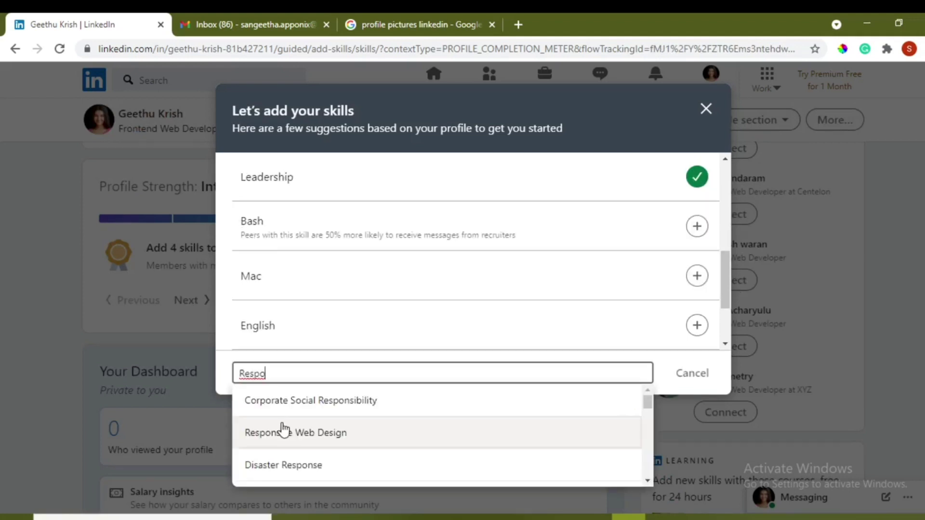
{"action": "left_click", "coordinate": [296, 439]}
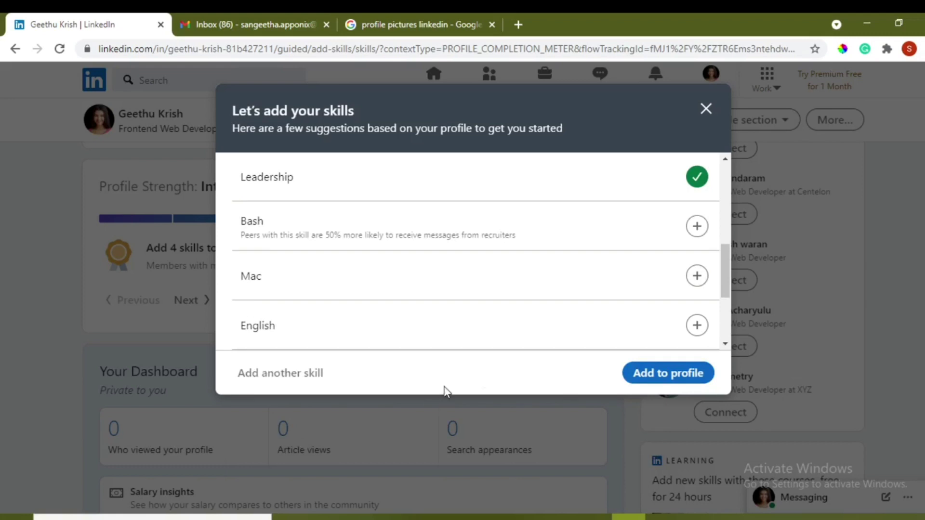
{"action": "left_click", "coordinate": [656, 373]}
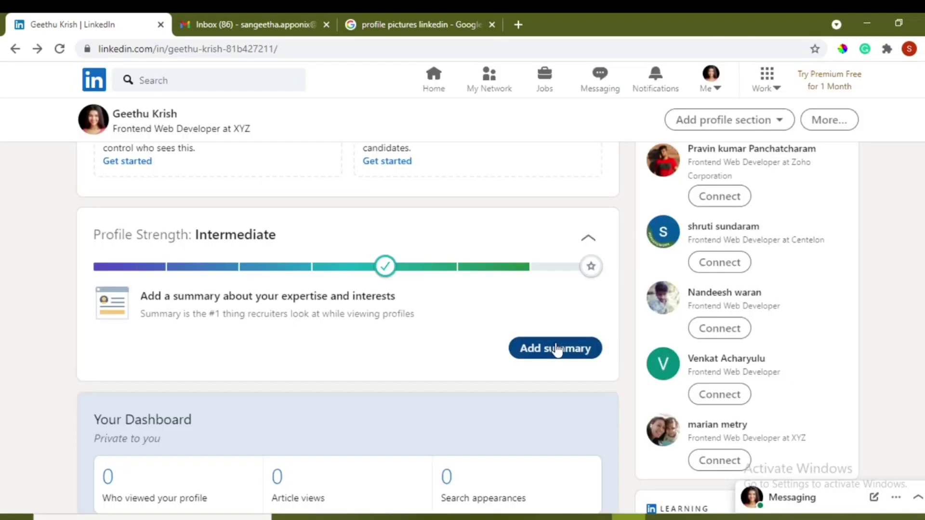
- Add a profile summary beginning "I am a Front End developer with industry experience building websites and web applications", covering JavaScript, C#, Angular, React and PHP
{"action": "left_click", "coordinate": [574, 355]}
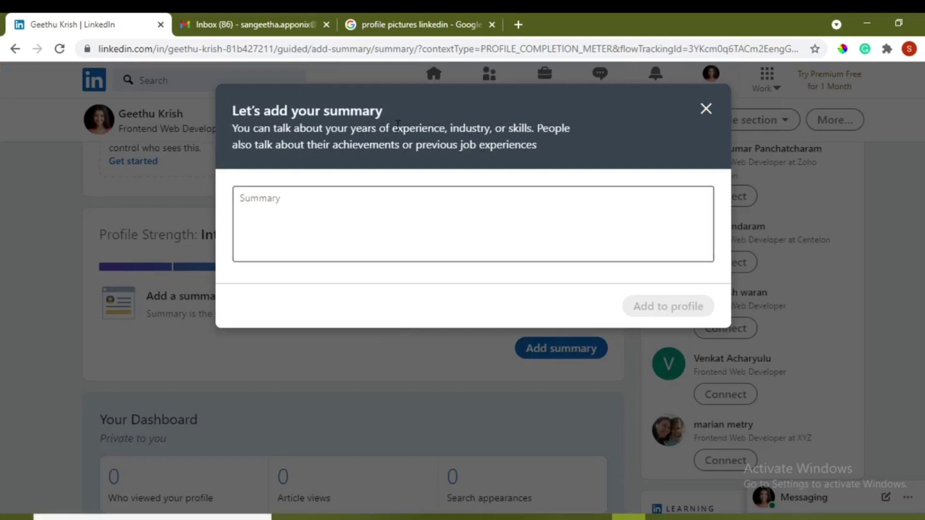
{"action": "left_click_drag", "start_coordinate": [396, 127], "coordinate": [538, 125]}
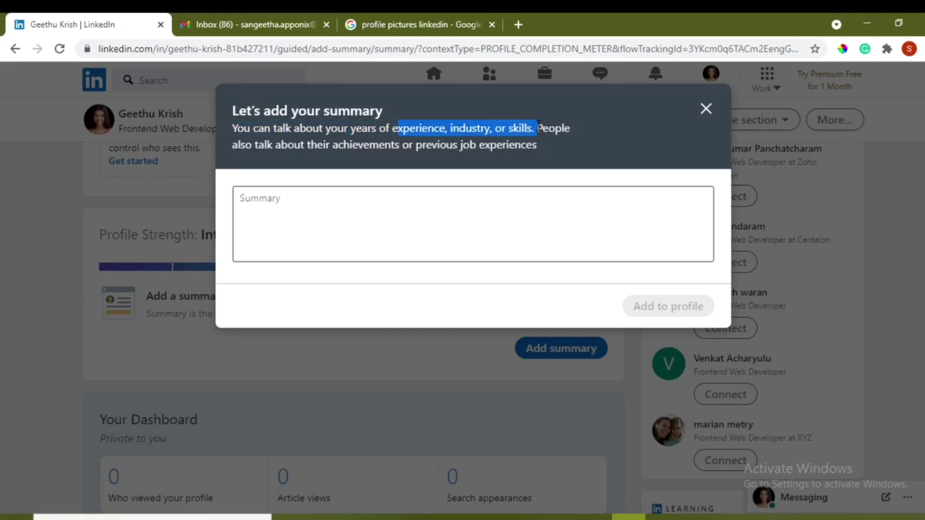
{"action": "left_click", "coordinate": [573, 145]}
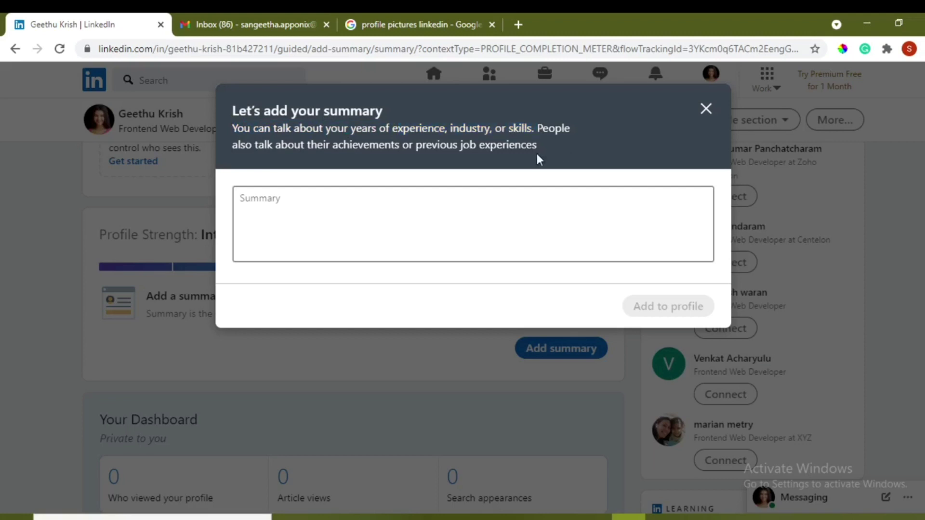
{"action": "left_click_drag", "start_coordinate": [413, 146], "coordinate": [528, 143]}
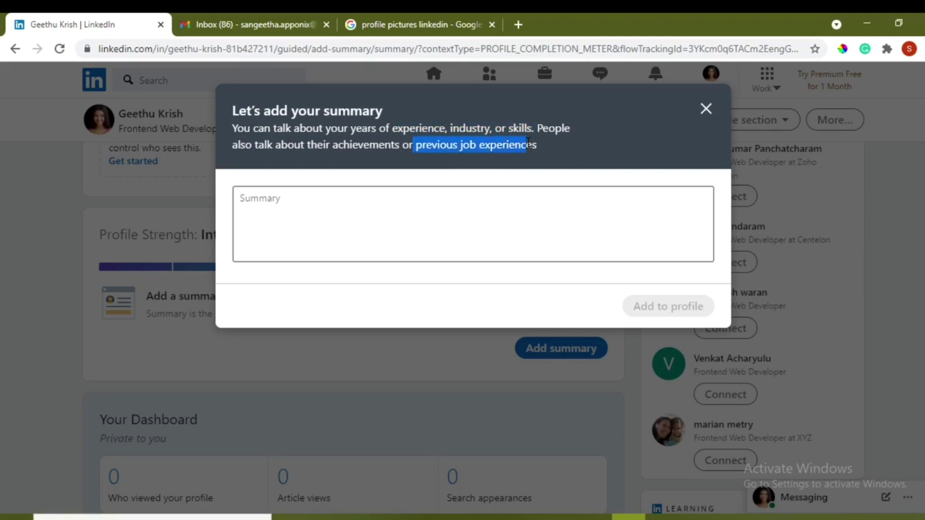
{"action": "left_click_drag", "start_coordinate": [333, 145], "coordinate": [400, 146]}
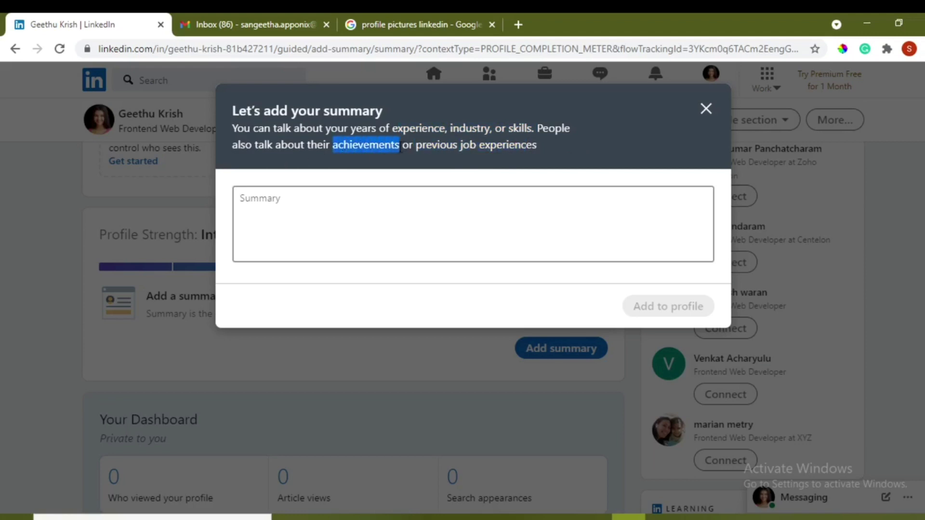
{"action": "left_click", "coordinate": [398, 187]}
{"action": "type", "text": "I am a Front End developer with industry experience building websites and web applications. I specialize in JavaScript and have professional experience working with C# and Angular. I also have experience working with React and PHP."}
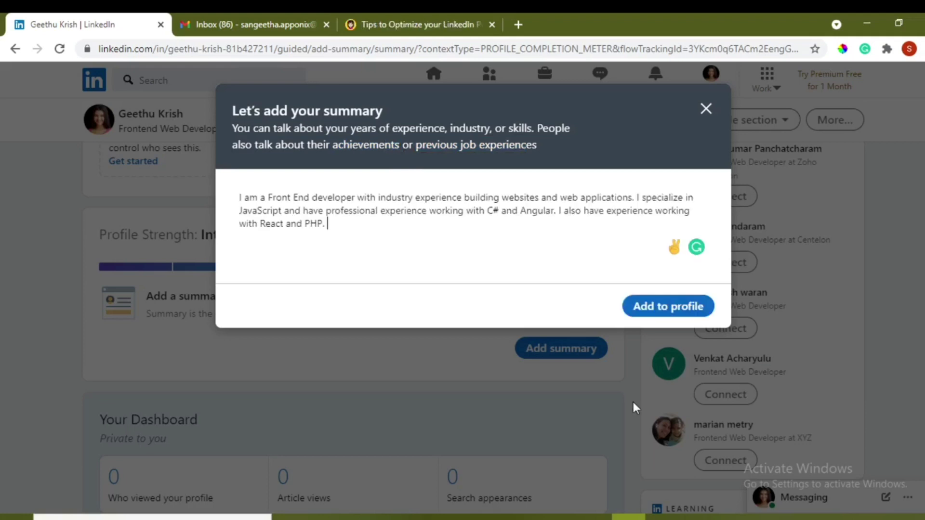
{"action": "left_click", "coordinate": [689, 317]}
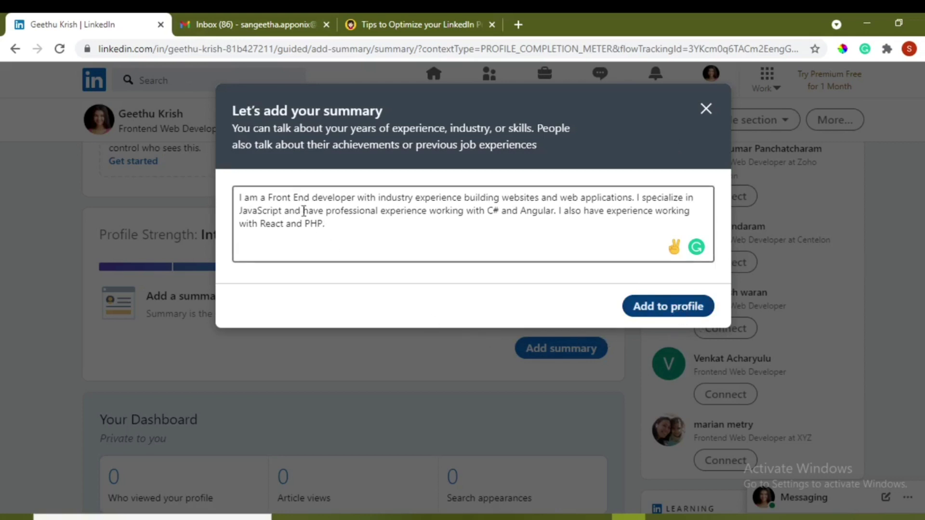
{"action": "left_click", "coordinate": [664, 308]}
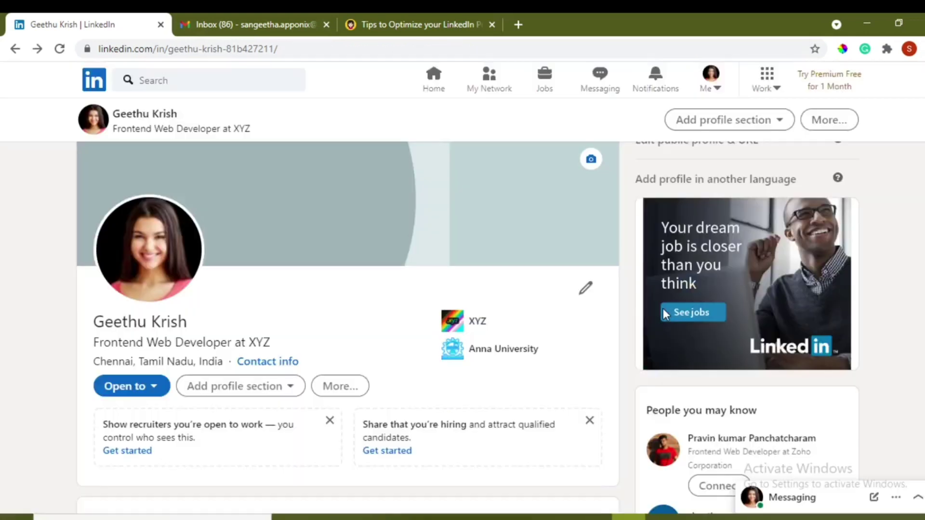
- Dismiss the All-Star notice and add open-to-work job preferences to the profile, including remote work and visible to recruiters only
{"action": "key", "text": "ctrl+shift+Tab"}
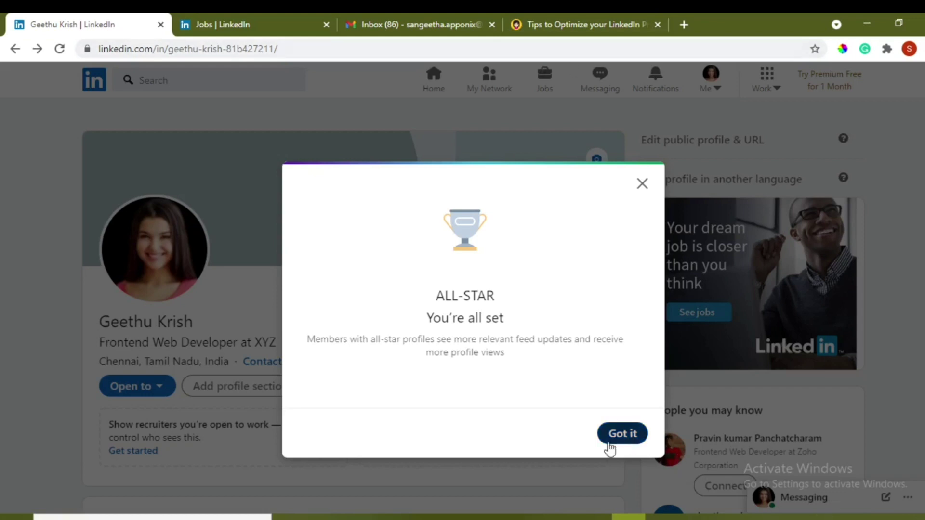
{"action": "left_click", "coordinate": [622, 436]}
{"action": "scroll", "coordinate": [548, 471], "scroll_direction": "down", "scroll_amount": 3}
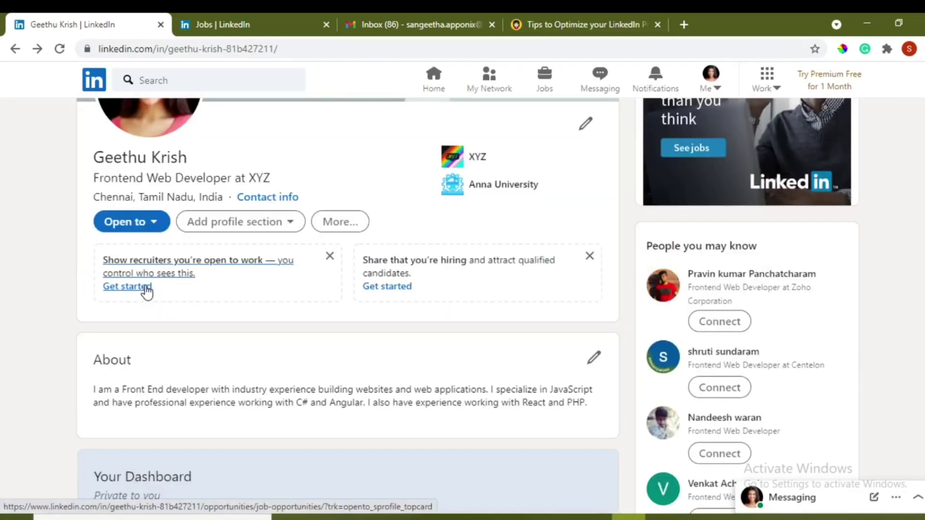
{"action": "left_click", "coordinate": [146, 287]}
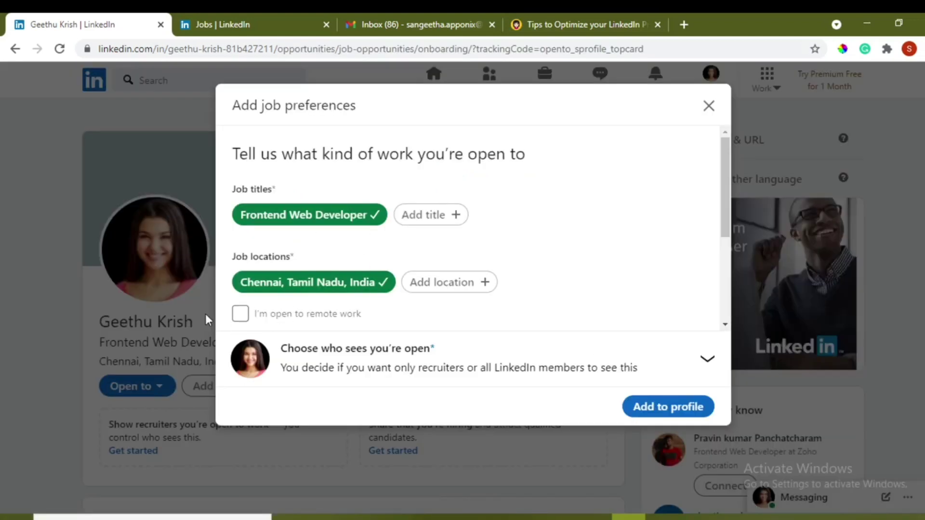
{"action": "left_click", "coordinate": [240, 316]}
{"action": "left_click", "coordinate": [701, 359]}
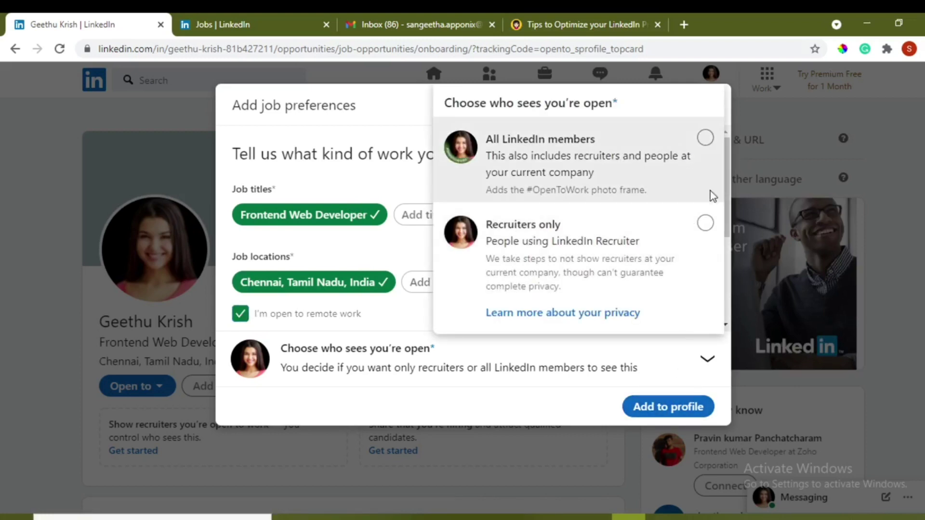
{"action": "left_click", "coordinate": [706, 223]}
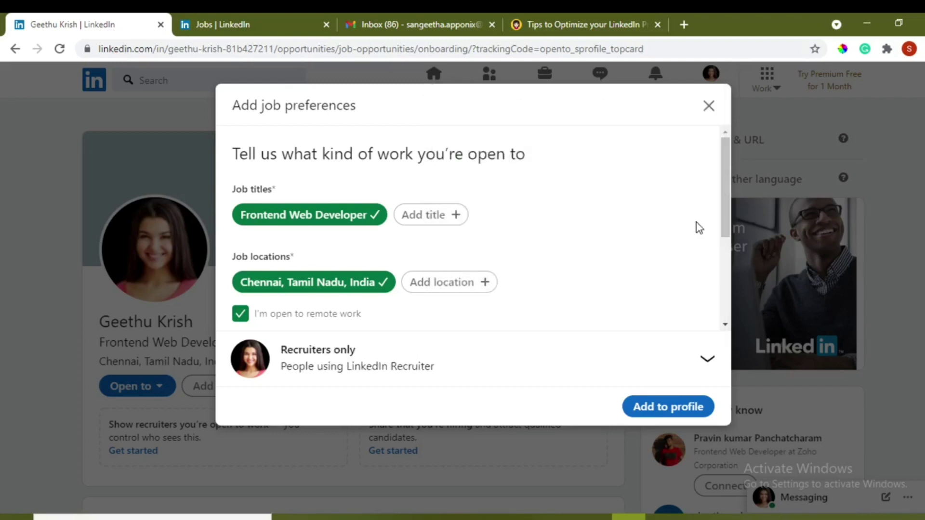
{"action": "left_click", "coordinate": [672, 414]}
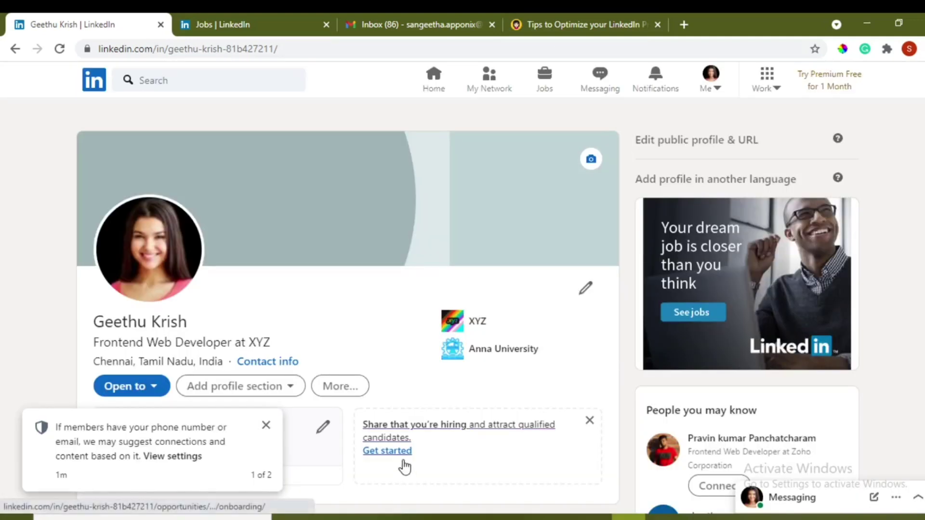
- Review the free job form for sharing a hiring opportunity down to its description field, and close it without creating a job
{"action": "left_click", "coordinate": [402, 453]}
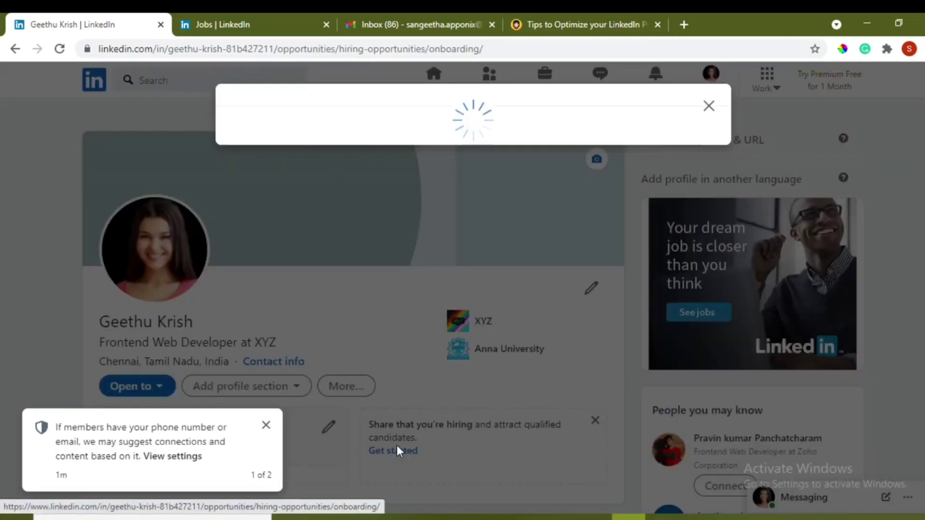
{"action": "left_click_drag", "start_coordinate": [728, 179], "coordinate": [722, 255]}
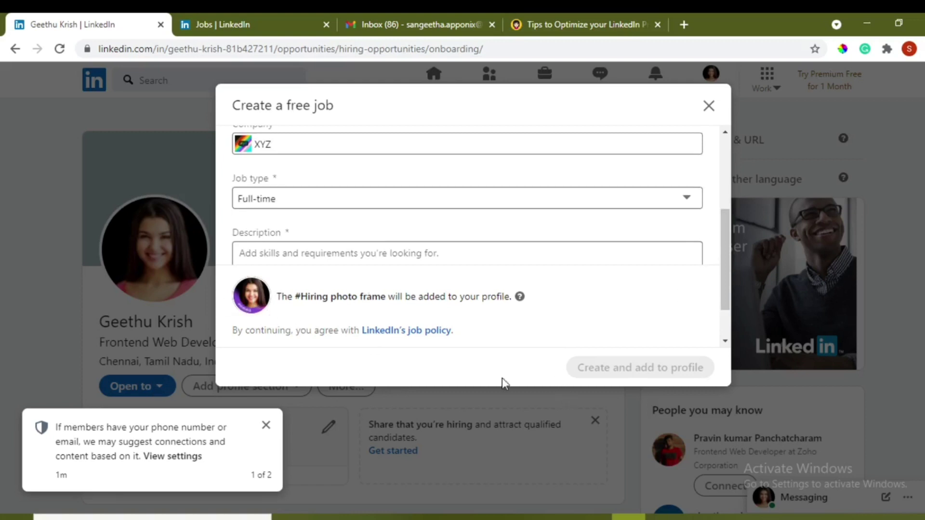
{"action": "scroll", "coordinate": [727, 338], "scroll_direction": "down", "scroll_amount": 2}
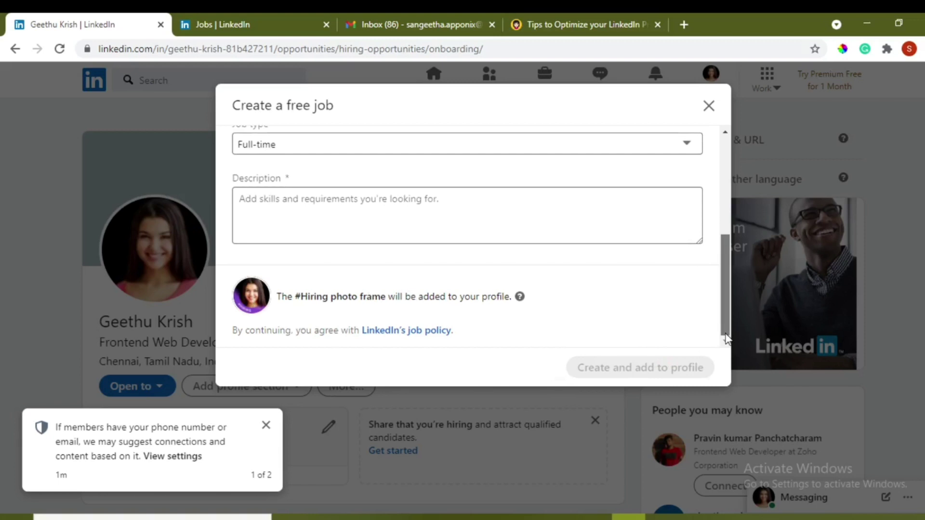
{"action": "left_click", "coordinate": [708, 106]}
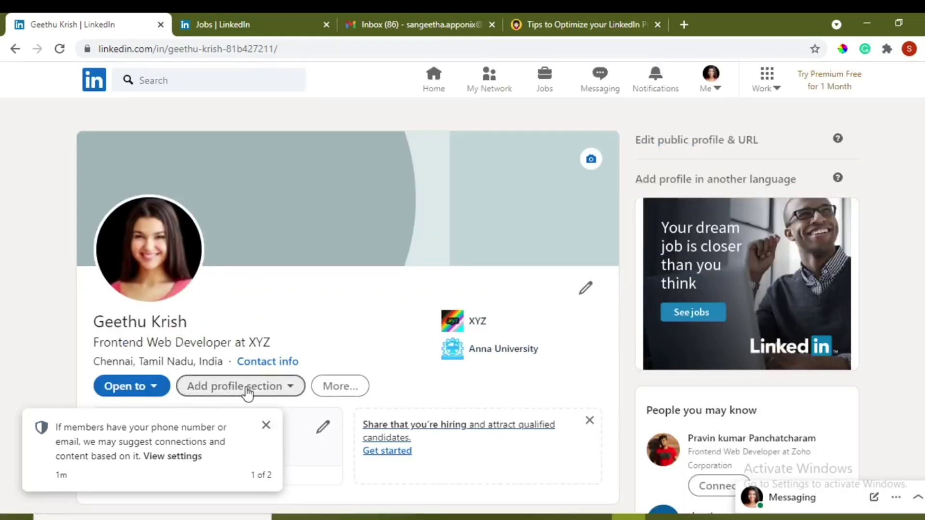
- Review the editable contact info fields, from profile URL and phone to birthday, and close the form without saving
{"action": "left_click", "coordinate": [267, 363]}
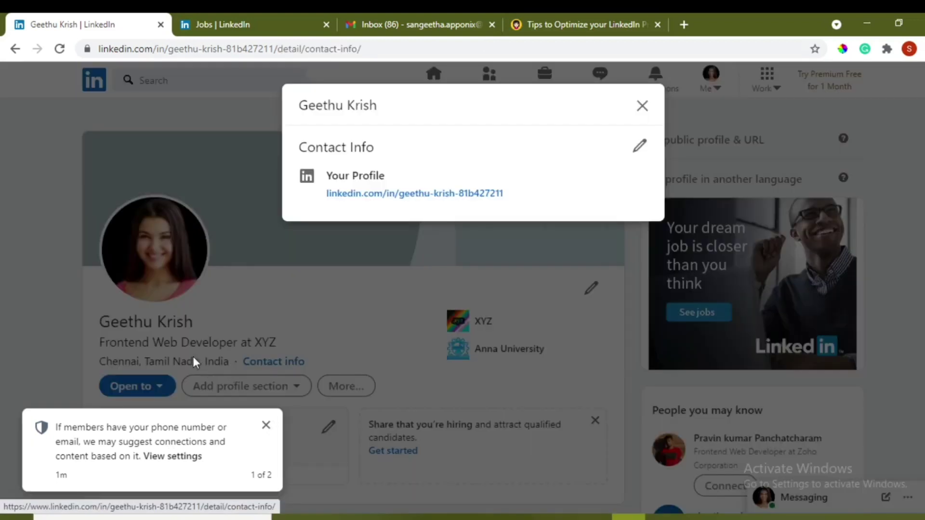
{"action": "left_click", "coordinate": [640, 146]}
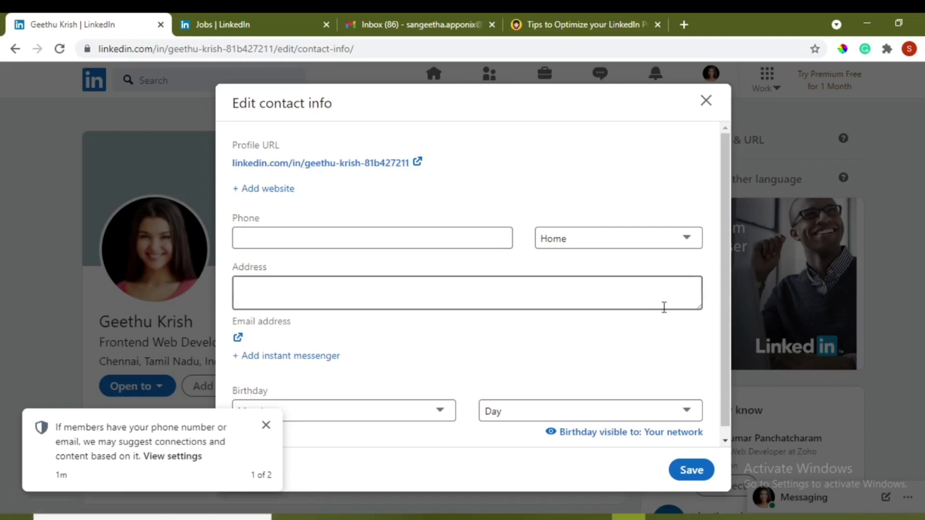
{"action": "scroll", "coordinate": [724, 392], "scroll_direction": "down", "scroll_amount": 2}
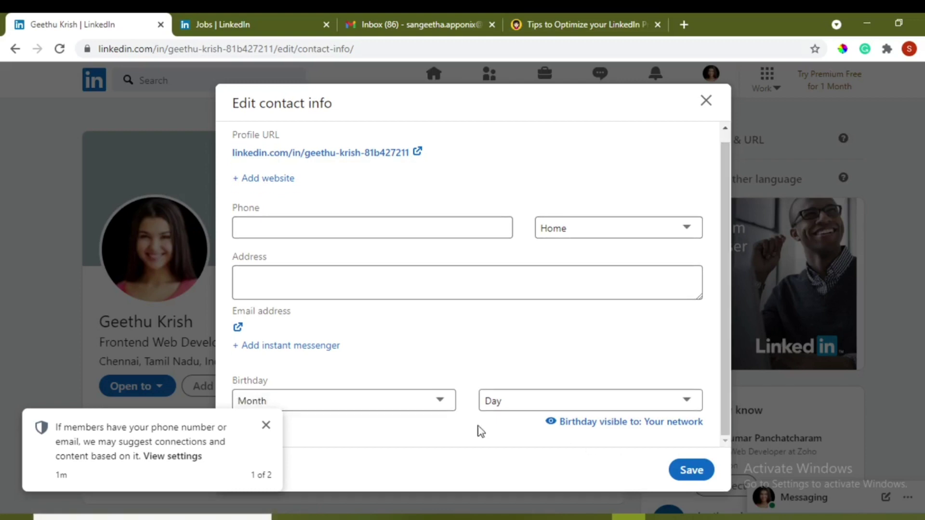
{"action": "left_click", "coordinate": [705, 102]}
- Look through the profile's About, Dashboard, Activity, Experience, Education and Skills sections, dismissing the contact suggestion notice
{"action": "scroll", "coordinate": [616, 144], "scroll_direction": "up", "scroll_amount": 2}
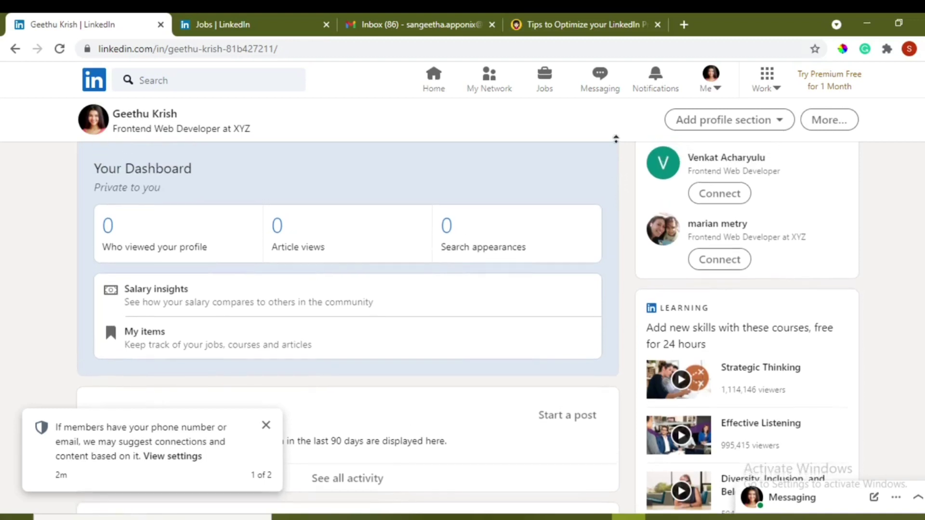
{"action": "scroll", "coordinate": [616, 138], "scroll_direction": "up", "scroll_amount": 2}
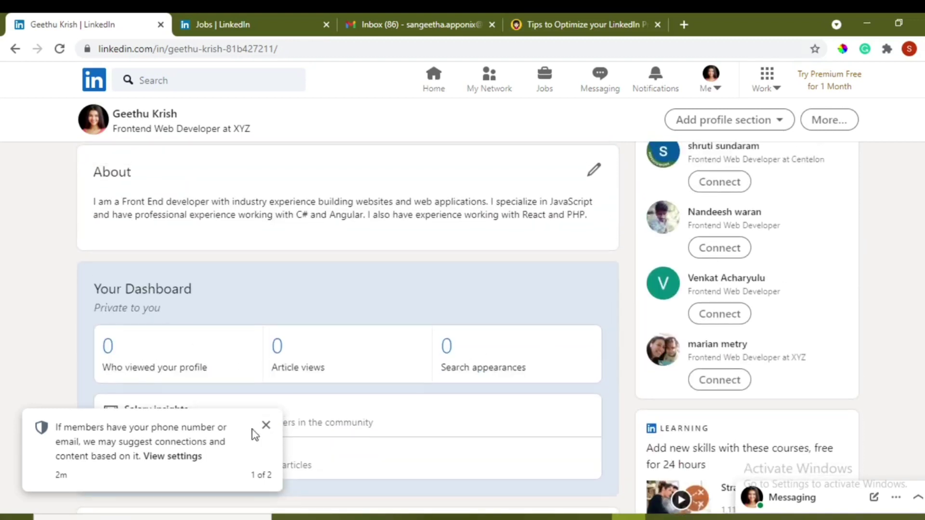
{"action": "left_click", "coordinate": [266, 427]}
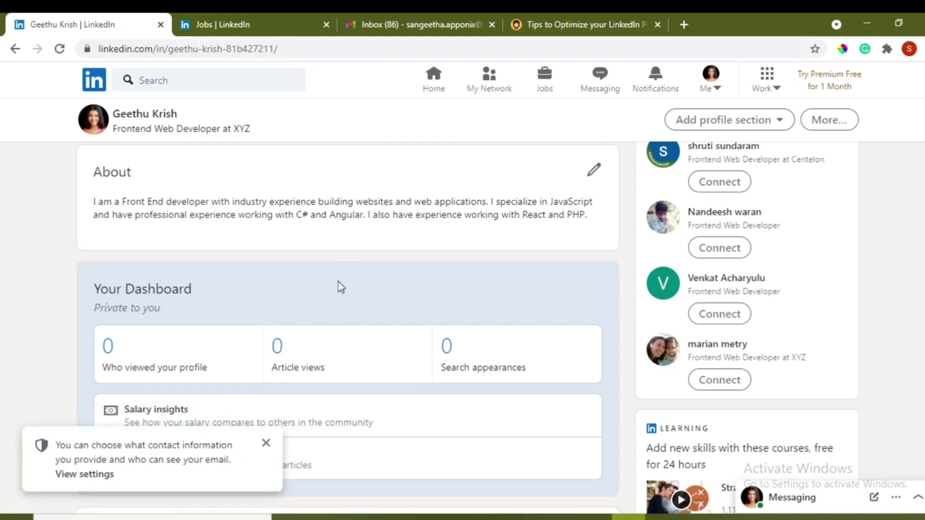
{"action": "scroll", "coordinate": [343, 334], "scroll_direction": "down", "scroll_amount": 4}
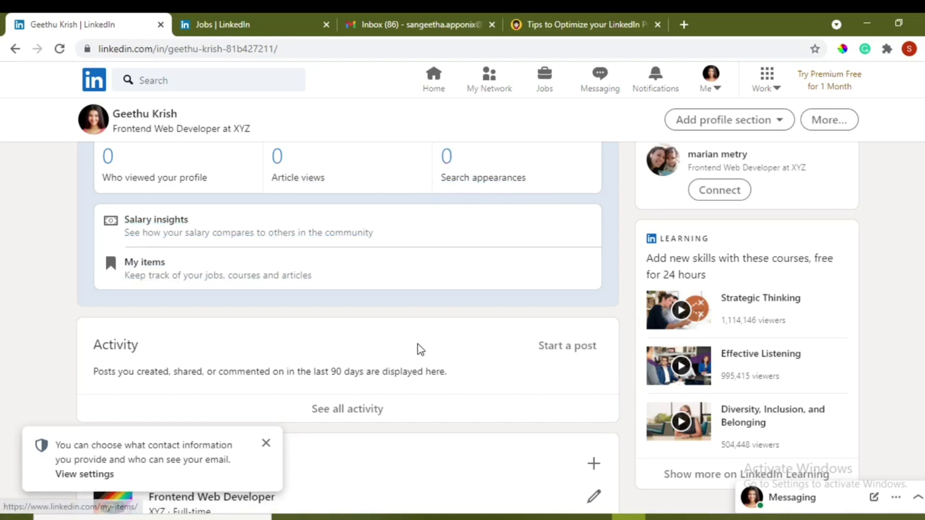
{"action": "middle_click", "coordinate": [410, 331]}
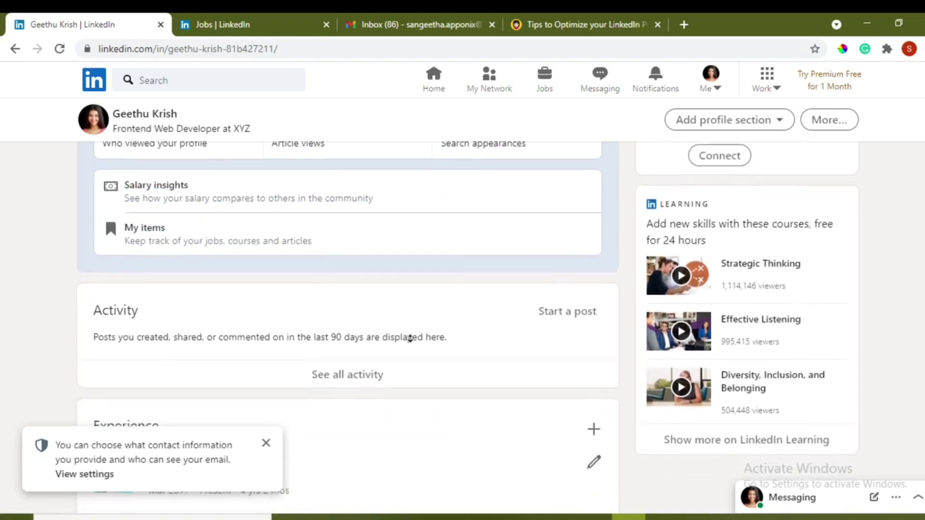
{"action": "left_click", "coordinate": [410, 339]}
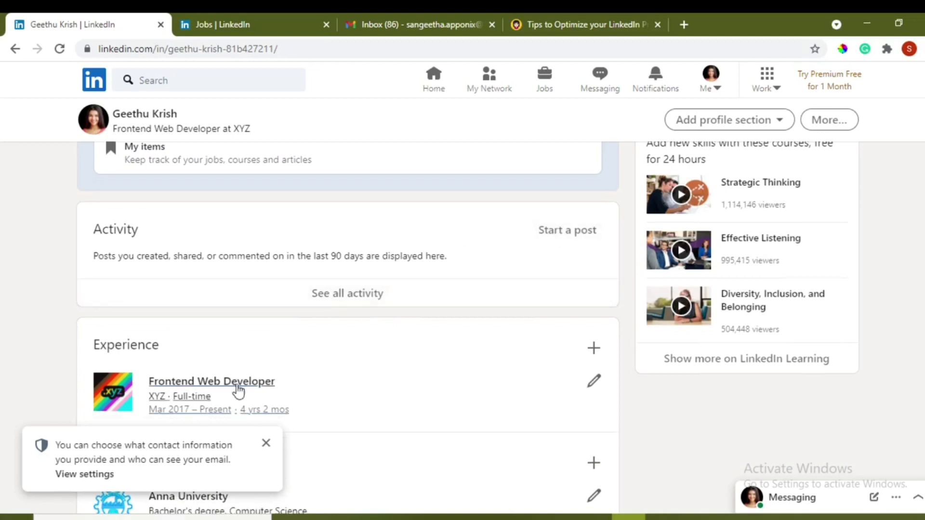
{"action": "middle_click", "coordinate": [46, 288]}
{"action": "left_click", "coordinate": [44, 335]}
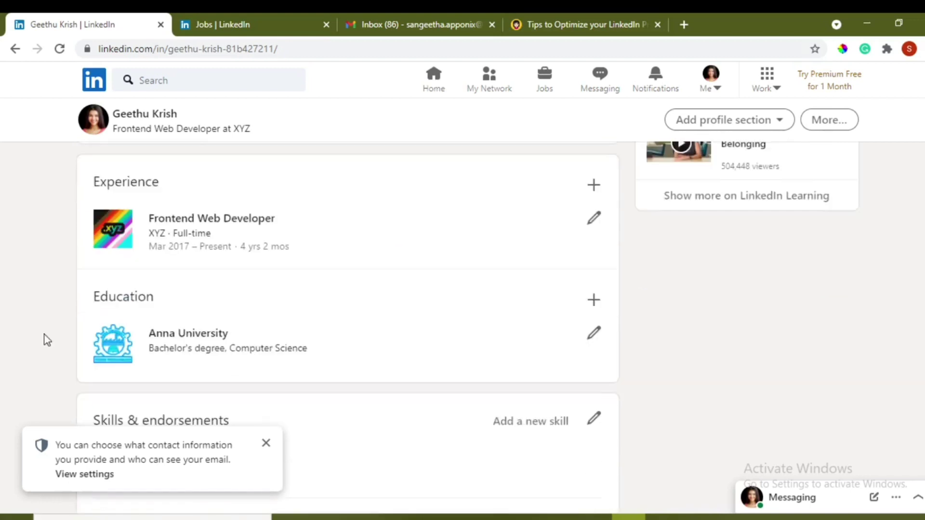
{"action": "middle_click", "coordinate": [5, 332]}
{"action": "left_click", "coordinate": [13, 364]}
{"action": "middle_click", "coordinate": [5, 373]}
{"action": "left_click", "coordinate": [6, 390]}
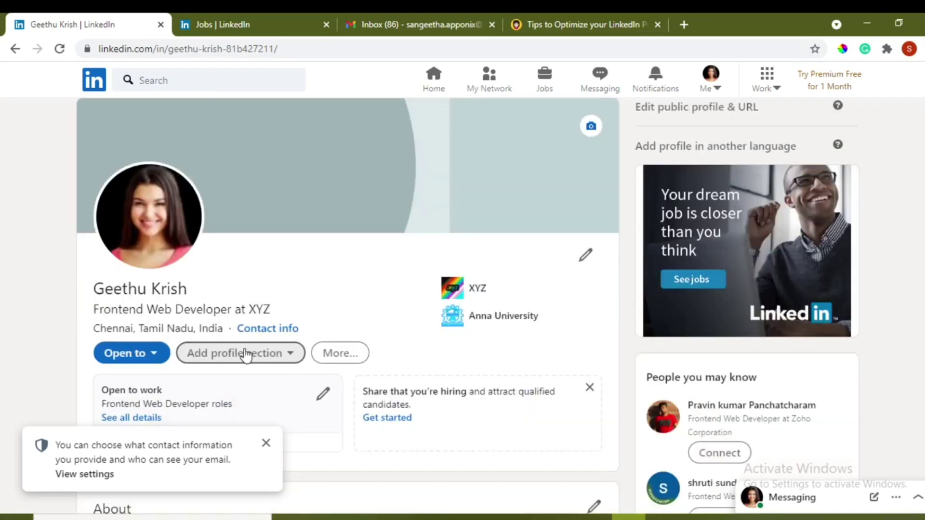
- Examine the profile sections that can be added under Featured, Background, Skills, Accomplishments and Additional information, dismissing the contact visibility notice
{"action": "left_click", "coordinate": [245, 355]}
{"action": "middle_click", "coordinate": [351, 392]}
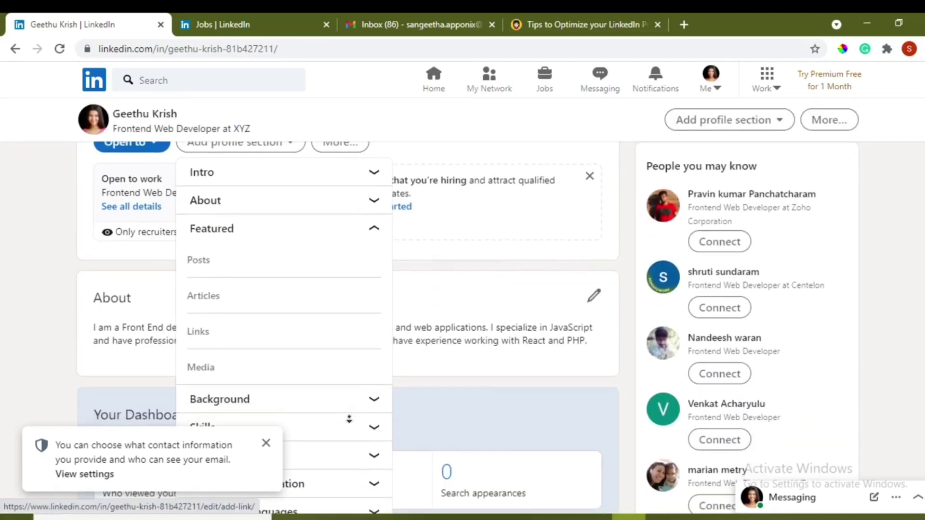
{"action": "left_click", "coordinate": [349, 420]}
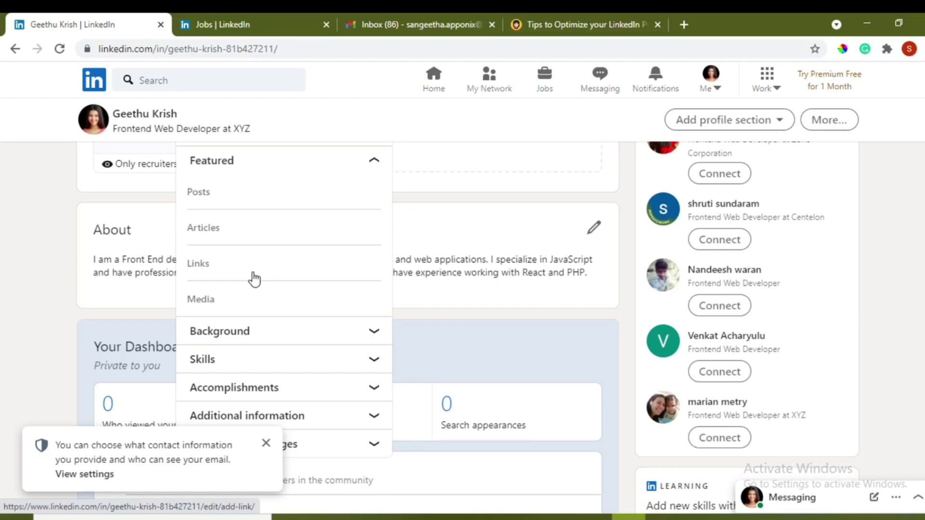
{"action": "left_click", "coordinate": [373, 333]}
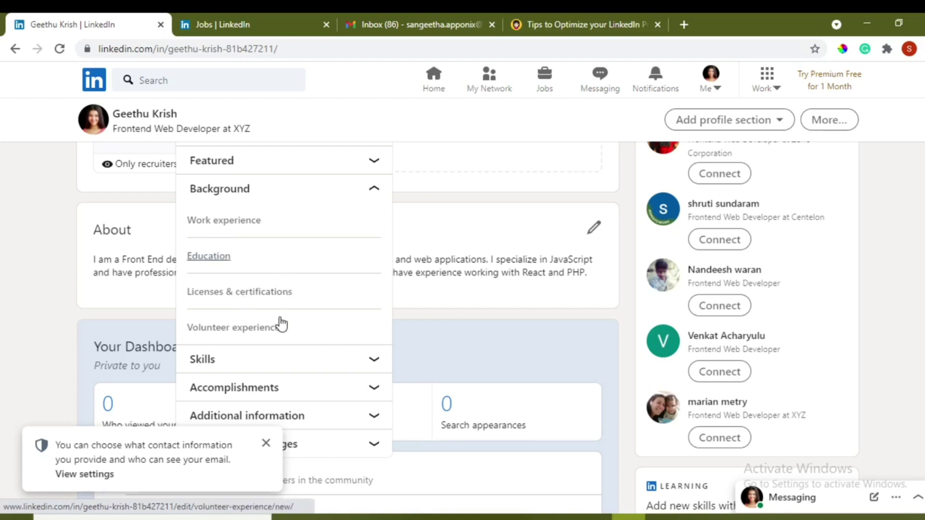
{"action": "left_click", "coordinate": [373, 359]}
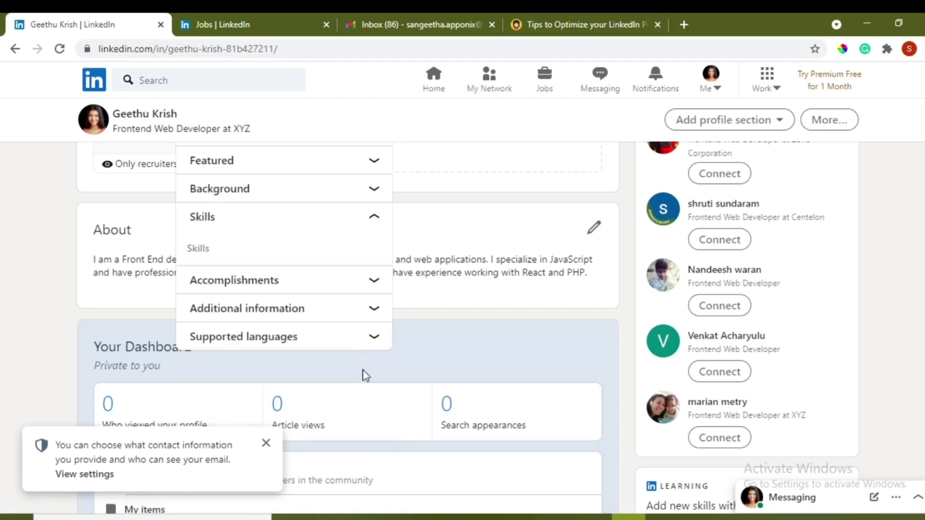
{"action": "left_click", "coordinate": [375, 285]}
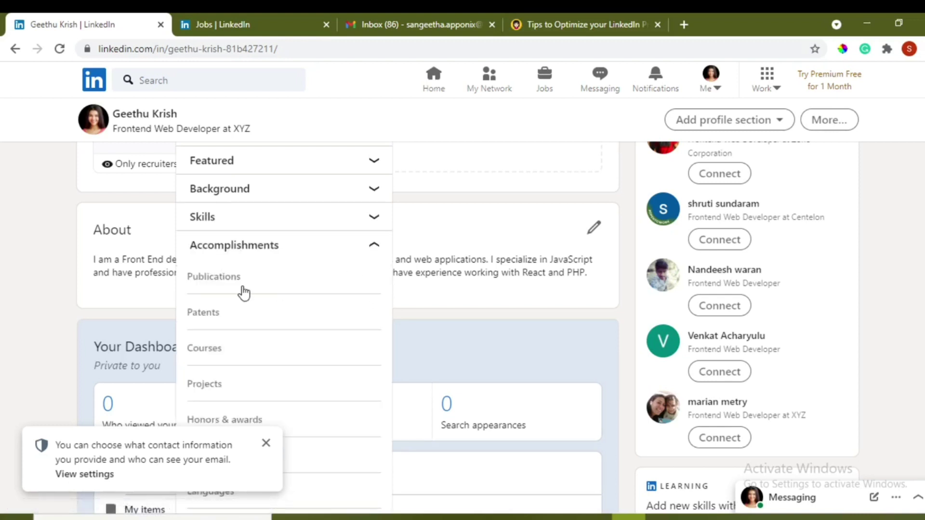
{"action": "left_click", "coordinate": [266, 443]}
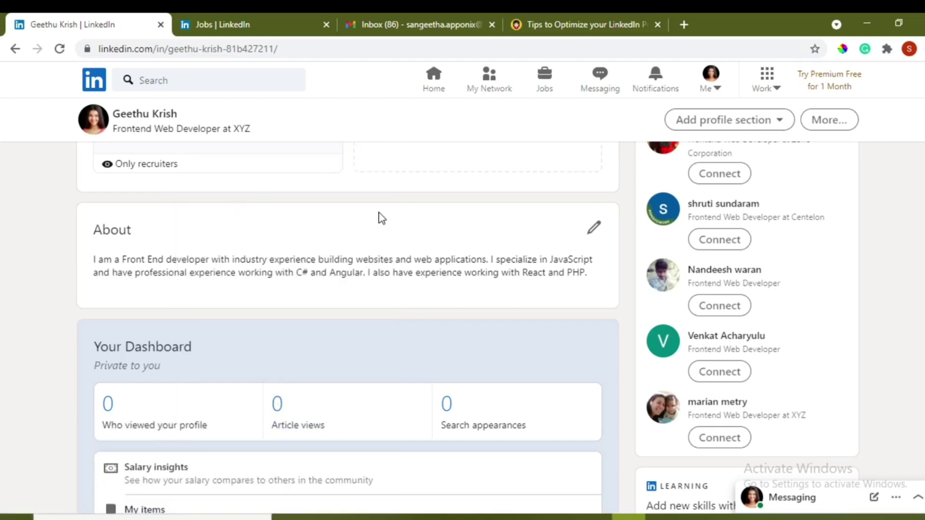
{"action": "scroll", "coordinate": [380, 218], "scroll_direction": "down", "scroll_amount": 3}
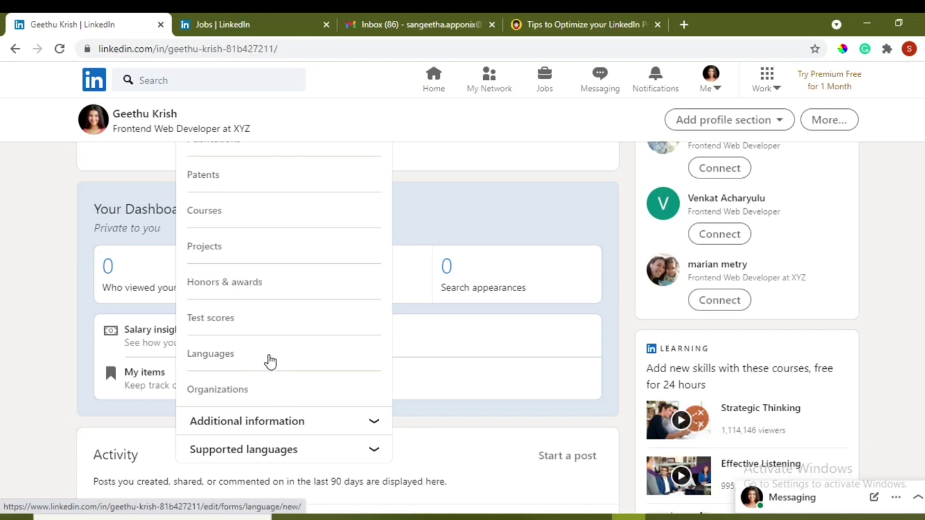
{"action": "left_click", "coordinate": [375, 423]}
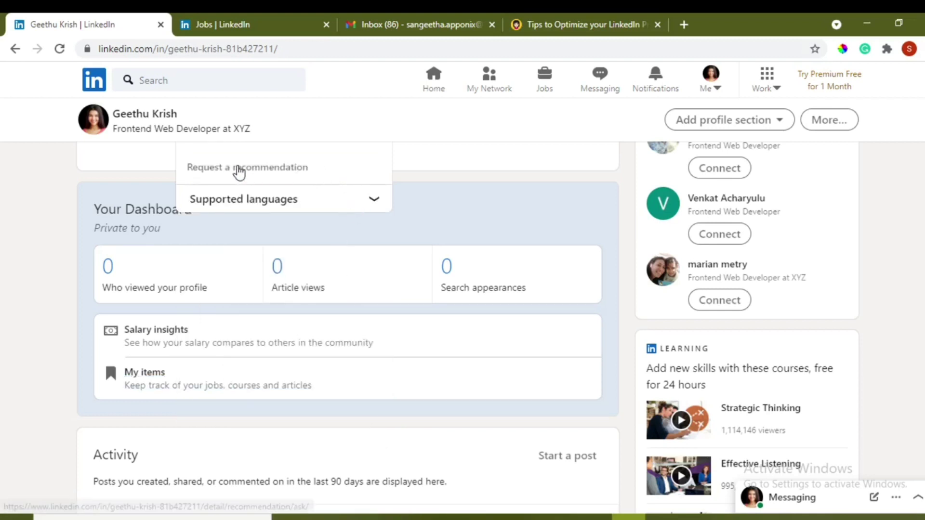
{"action": "left_click", "coordinate": [266, 168]}
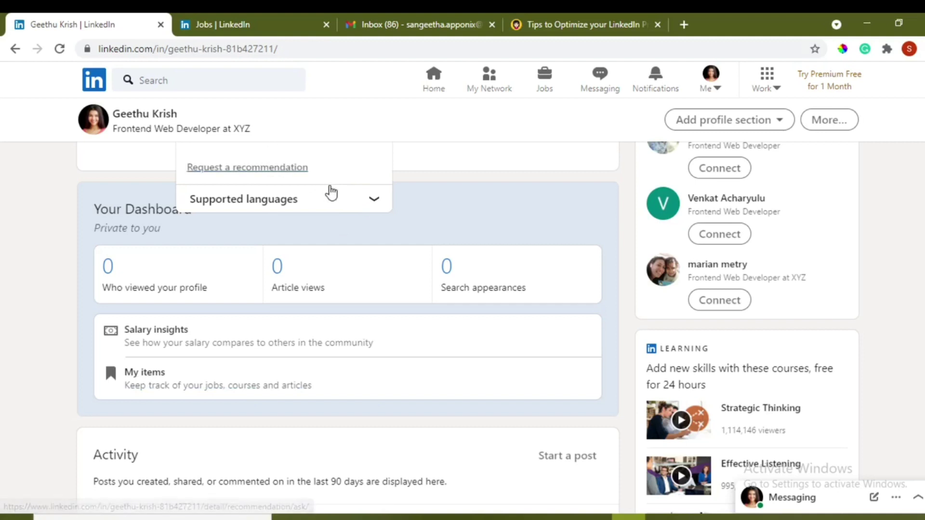
- Start a profile in another language and choose Tamil as the language of the new profile
{"action": "left_click", "coordinate": [250, 202]}
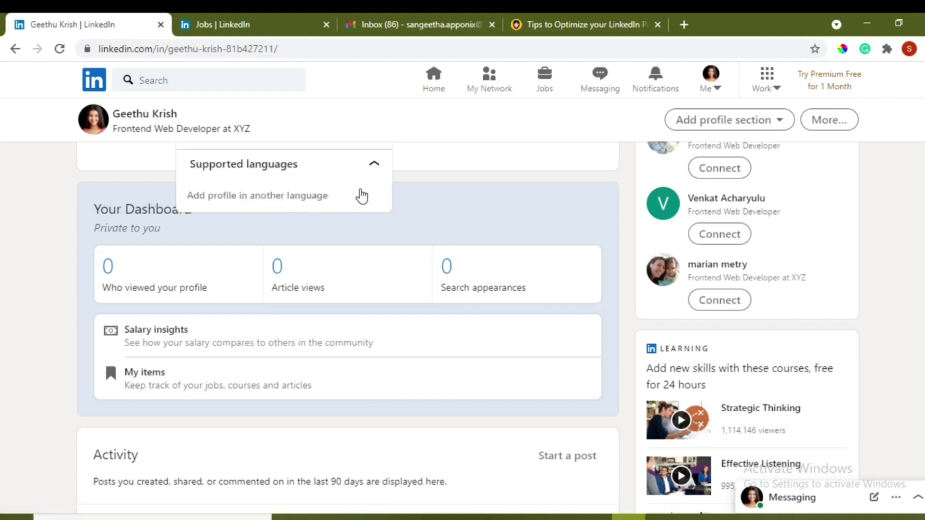
{"action": "left_click", "coordinate": [291, 203]}
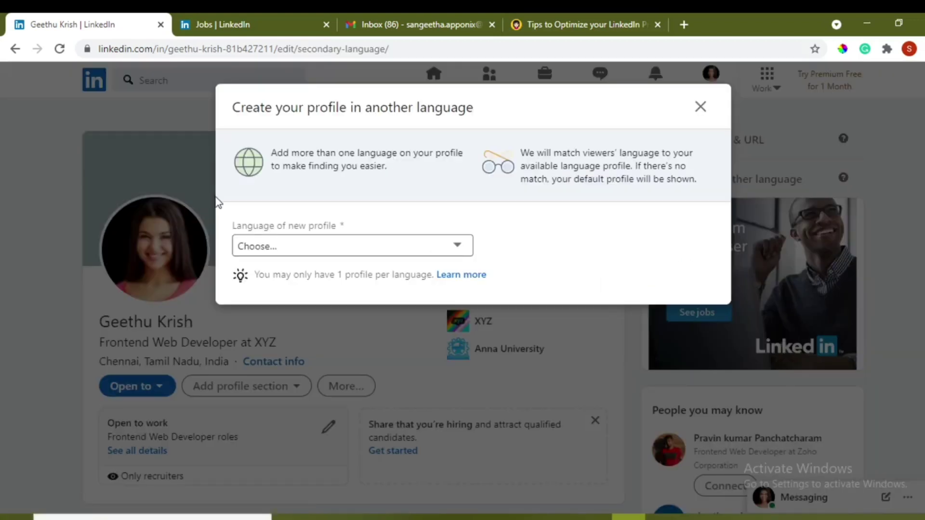
{"action": "left_click", "coordinate": [451, 252]}
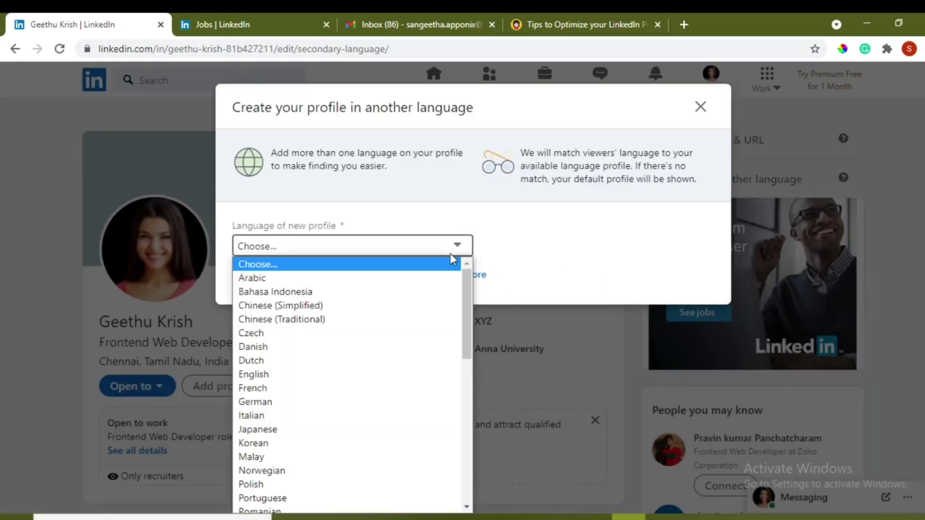
{"action": "type", "text": "tam"}
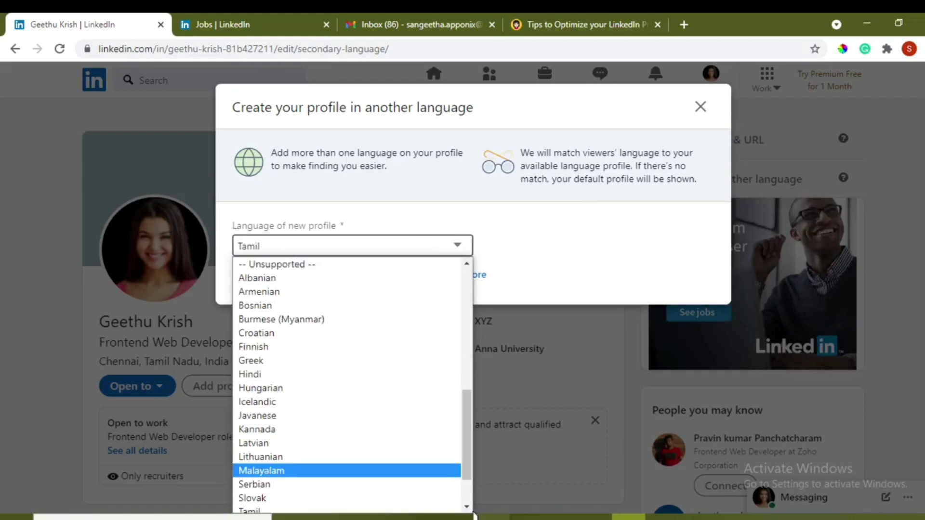
{"action": "left_click", "coordinate": [454, 506]}
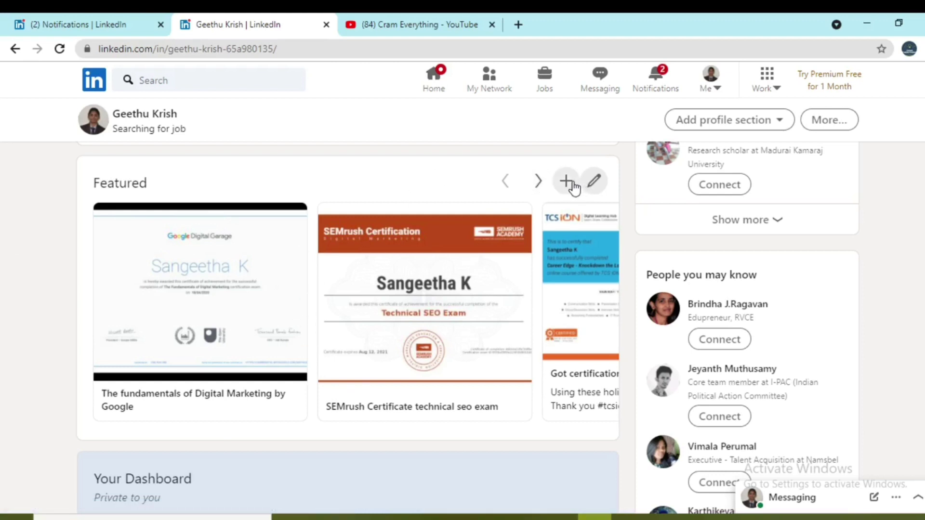
- Look through the completed profile's Featured, Dashboard, certifications, Accomplishments and Interests sections, opening the salary insights from the dashboard
{"action": "scroll", "coordinate": [424, 183], "scroll_direction": "down", "scroll_amount": 1}
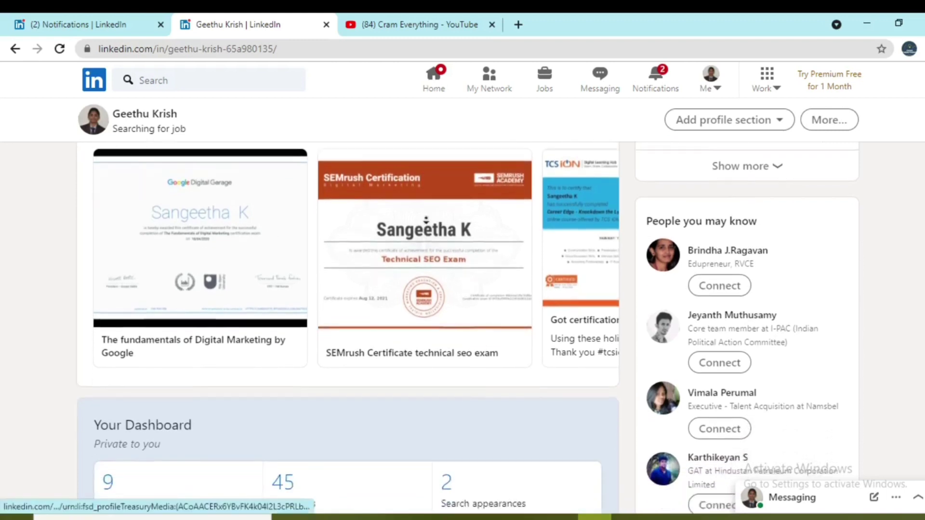
{"action": "scroll", "coordinate": [426, 220], "scroll_direction": "down", "scroll_amount": 5}
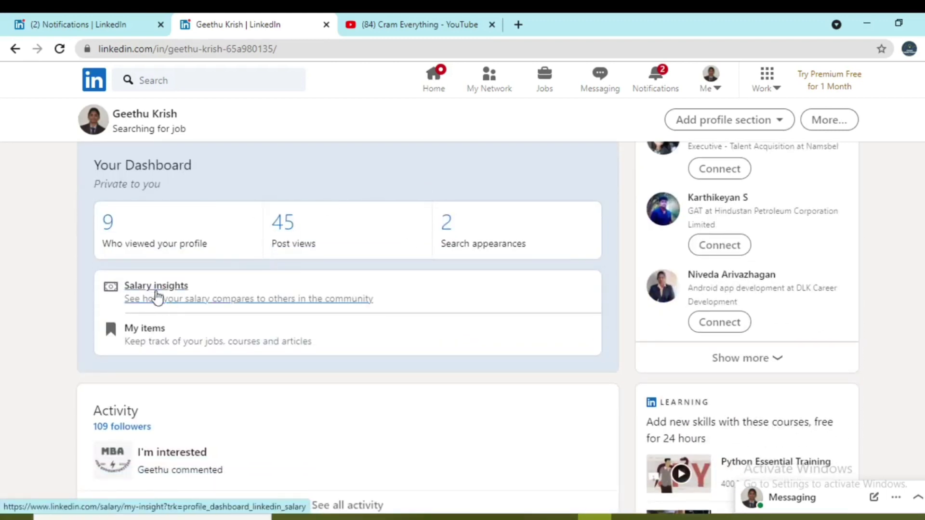
{"action": "left_click", "coordinate": [144, 331]}
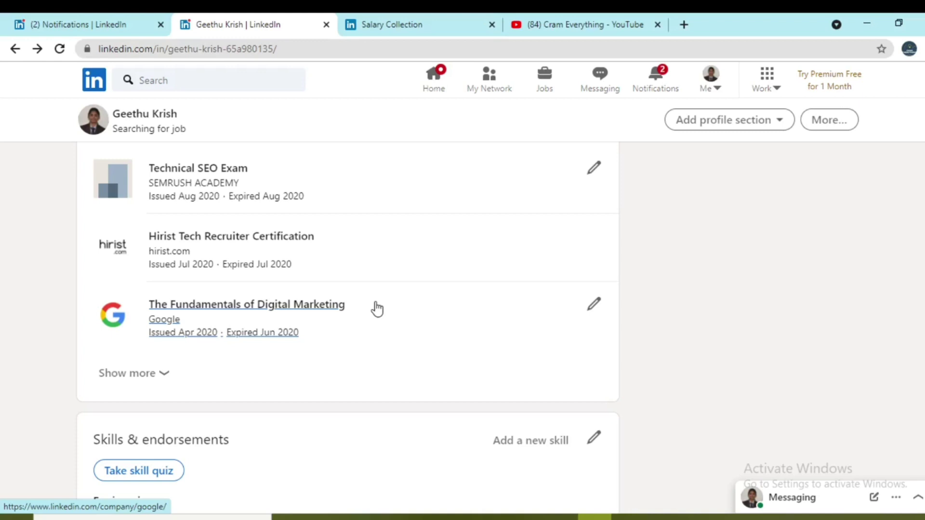
{"action": "scroll", "coordinate": [377, 309], "scroll_direction": "down", "scroll_amount": 15}
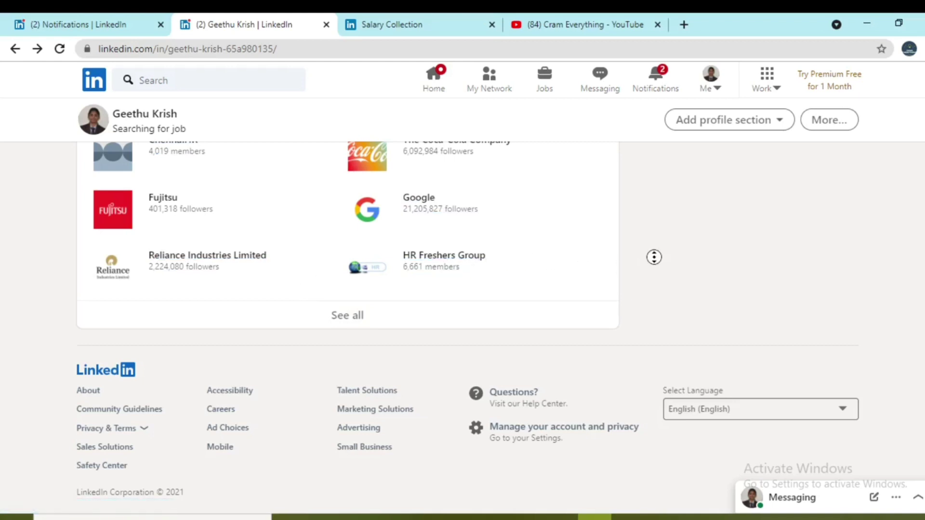
{"action": "scroll", "coordinate": [653, 257], "scroll_direction": "up", "scroll_amount": 4}
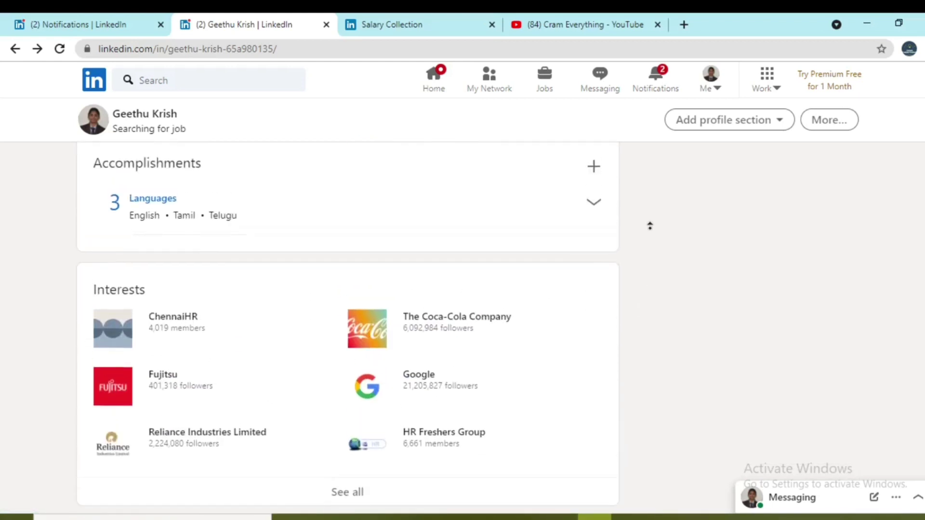
{"action": "scroll", "coordinate": [652, 230], "scroll_direction": "up", "scroll_amount": 1}
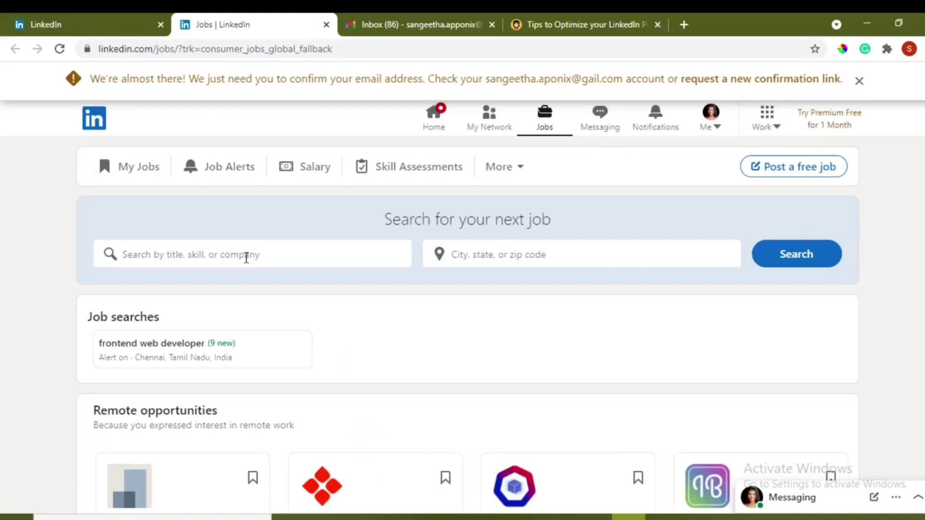
- Run the recent job search for frontend web developer in Chennai, Tamil Nadu, India, and check the experience level filter options without applying any
{"action": "left_click", "coordinate": [247, 258]}
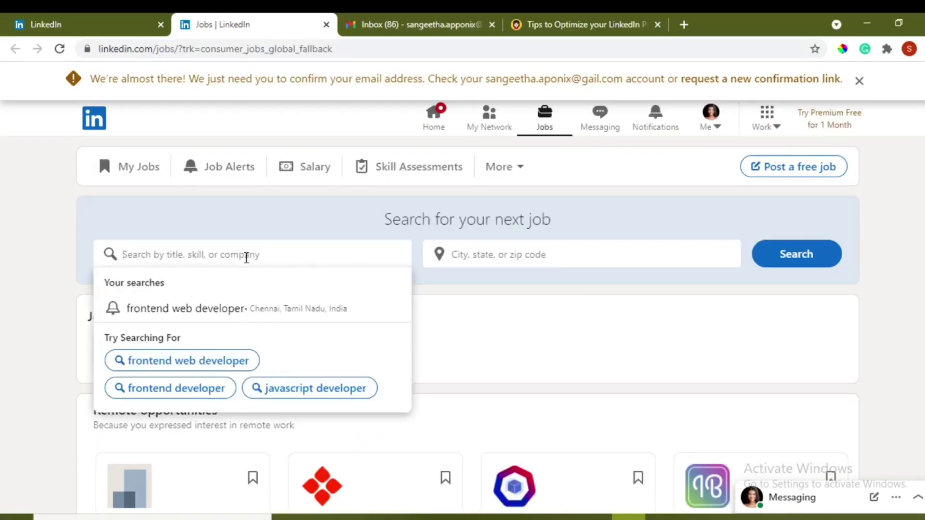
{"action": "left_click", "coordinate": [235, 315]}
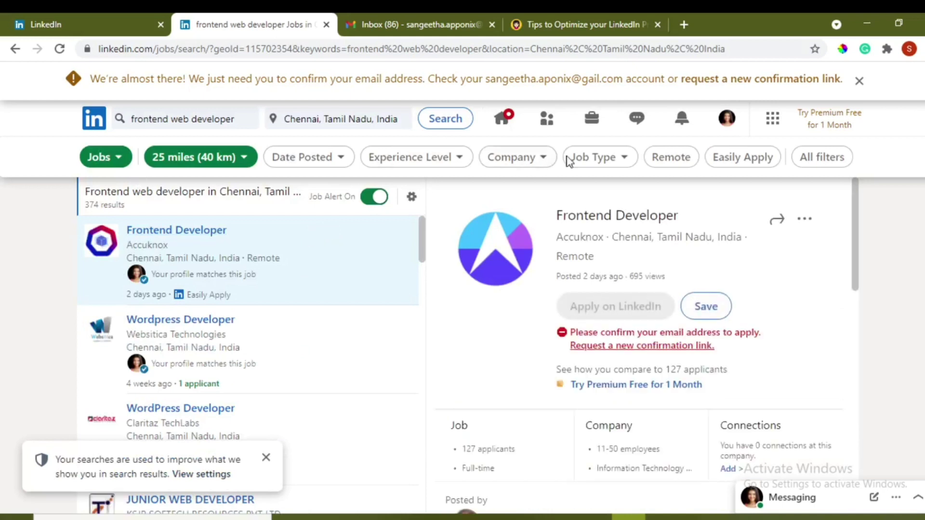
{"action": "left_click", "coordinate": [436, 162]}
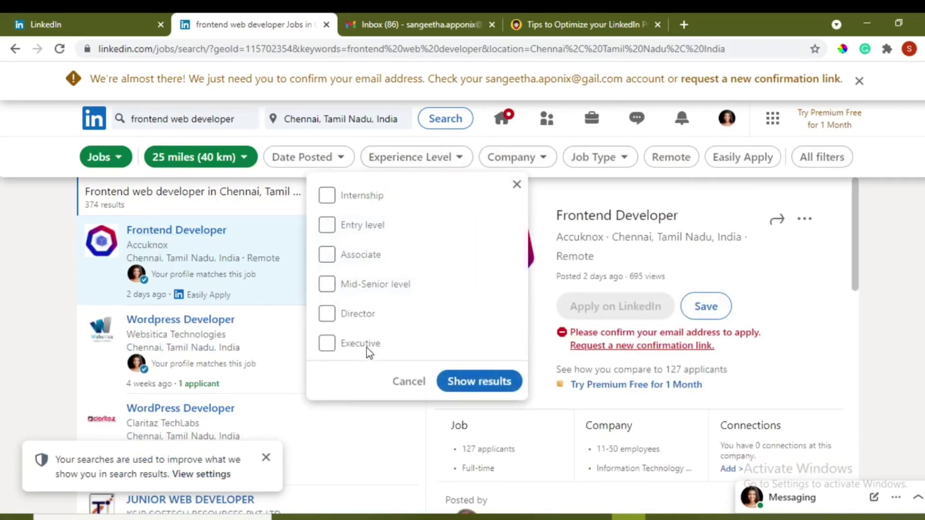
{"action": "left_click", "coordinate": [516, 185]}
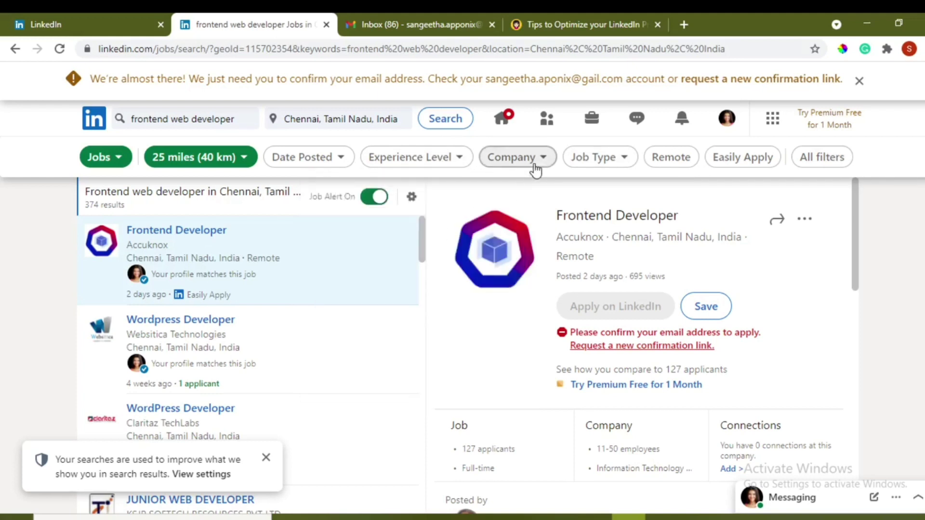
- Filter the job results to full-time, remote positions
{"action": "left_click", "coordinate": [578, 156]}
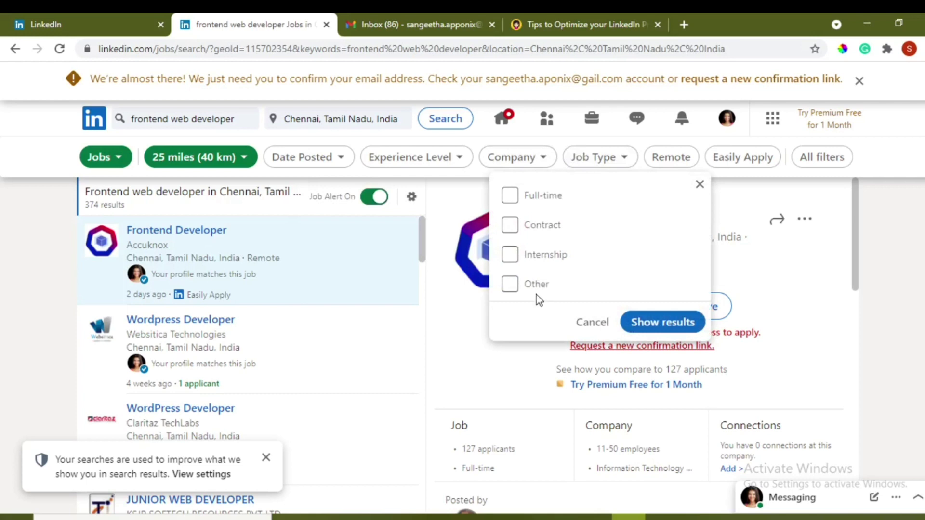
{"action": "left_click", "coordinate": [537, 206]}
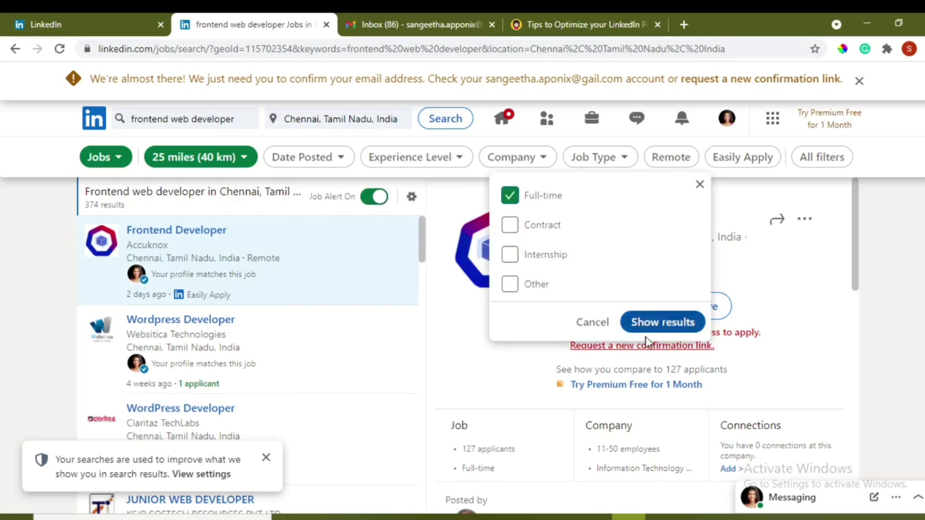
{"action": "left_click", "coordinate": [646, 320]}
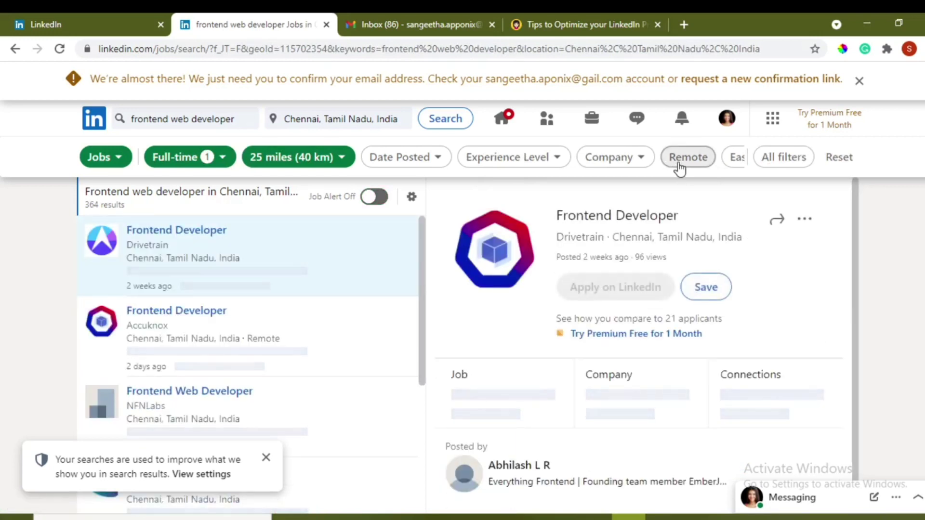
{"action": "left_click", "coordinate": [680, 166]}
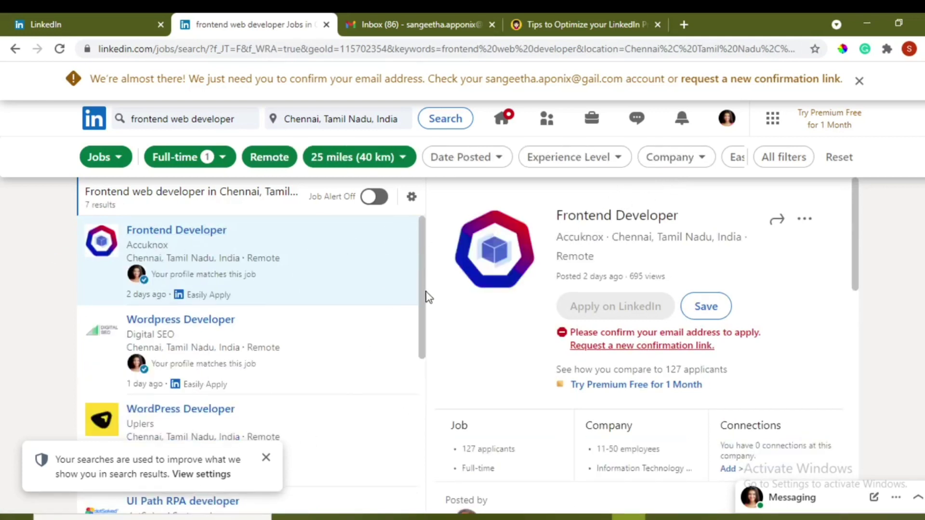
- Hide the Accuknox Frontend Developer job from the results and save the Wordpress Developer job at Digital SEO
{"action": "left_click_drag", "start_coordinate": [420, 289], "coordinate": [446, 271]}
{"action": "left_click", "coordinate": [236, 261]}
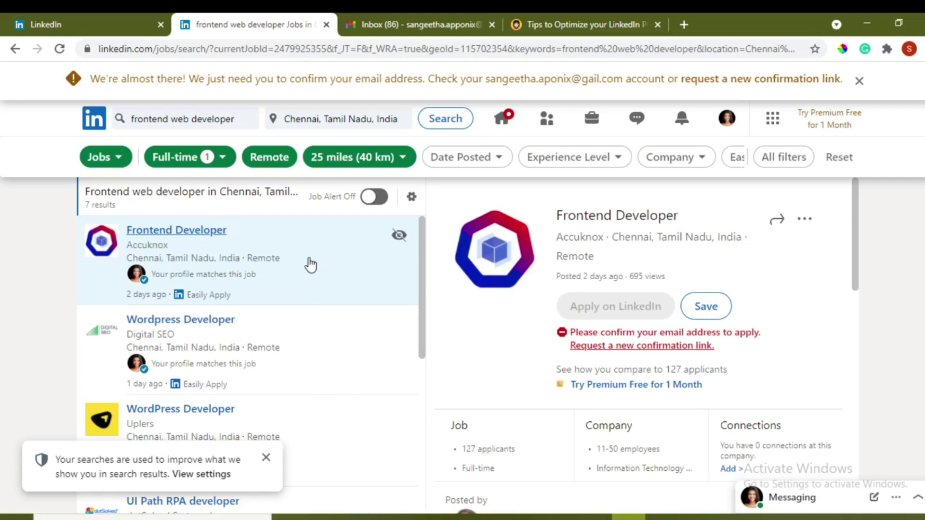
{"action": "scroll", "coordinate": [196, 234], "scroll_direction": "down", "scroll_amount": 1}
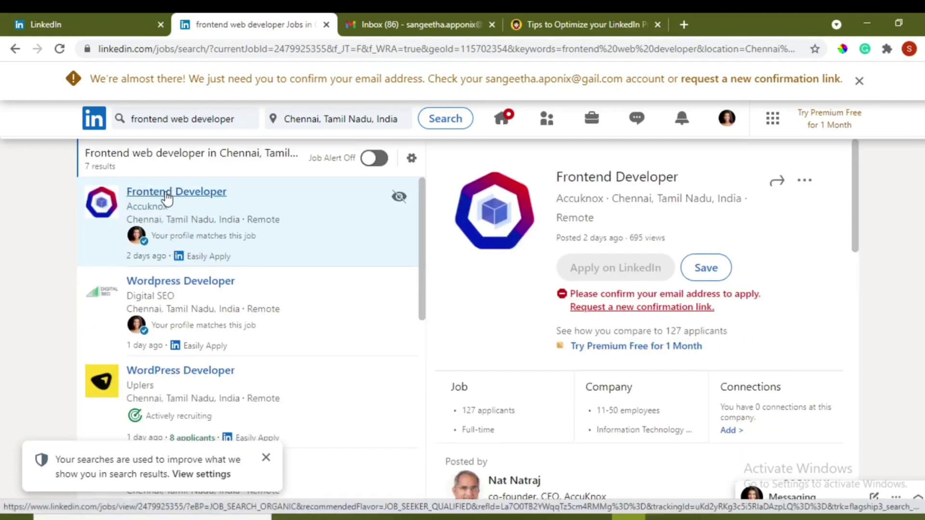
{"action": "left_click", "coordinate": [399, 197]}
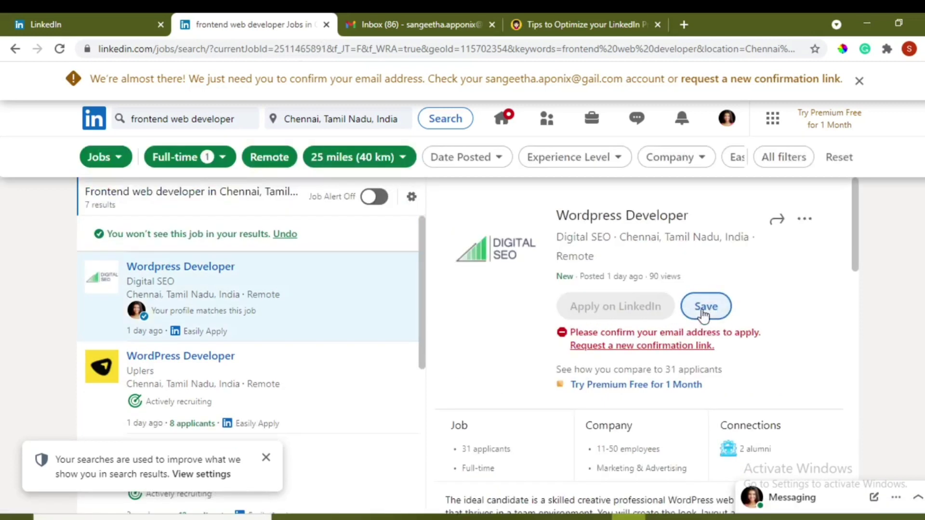
{"action": "left_click", "coordinate": [705, 309]}
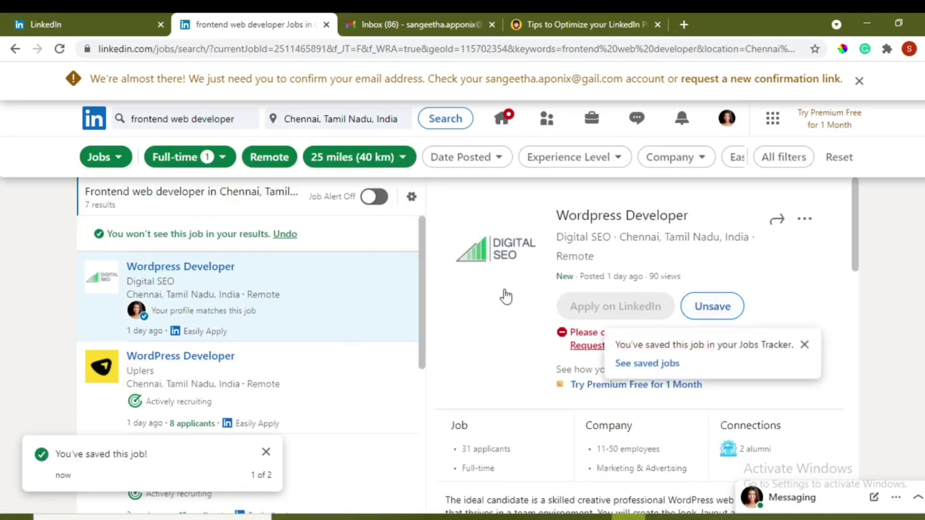
- Create a daily alert for this job search, delivered by email and notifications
{"action": "left_click", "coordinate": [381, 199]}
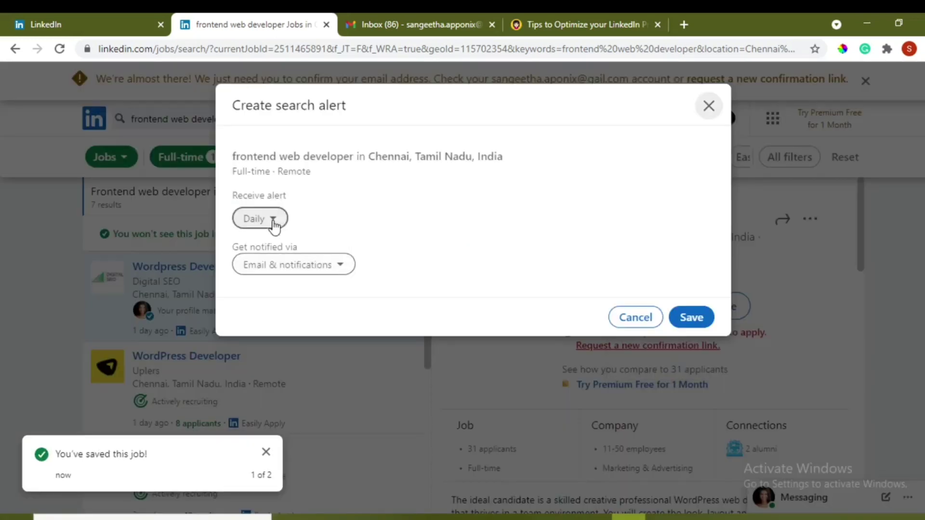
{"action": "left_click", "coordinate": [270, 275]}
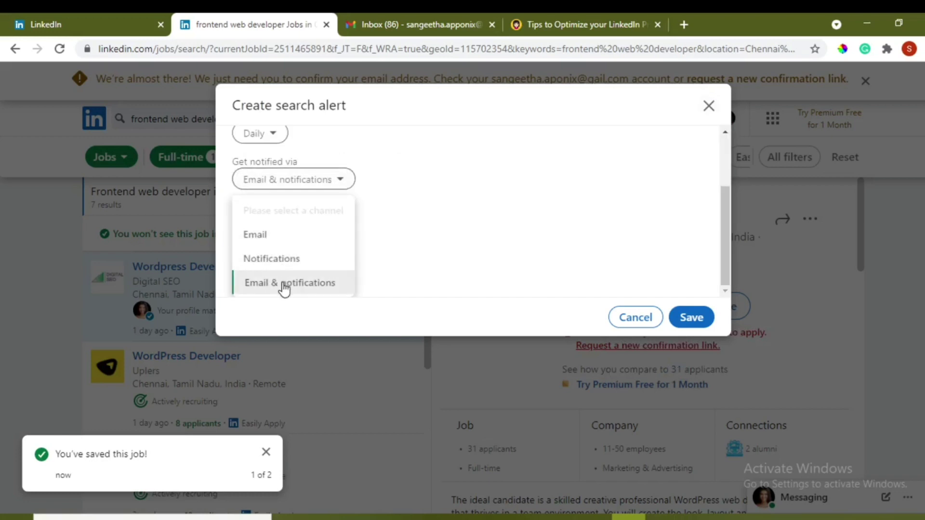
{"action": "left_click", "coordinate": [438, 269]}
{"action": "left_click", "coordinate": [711, 322]}
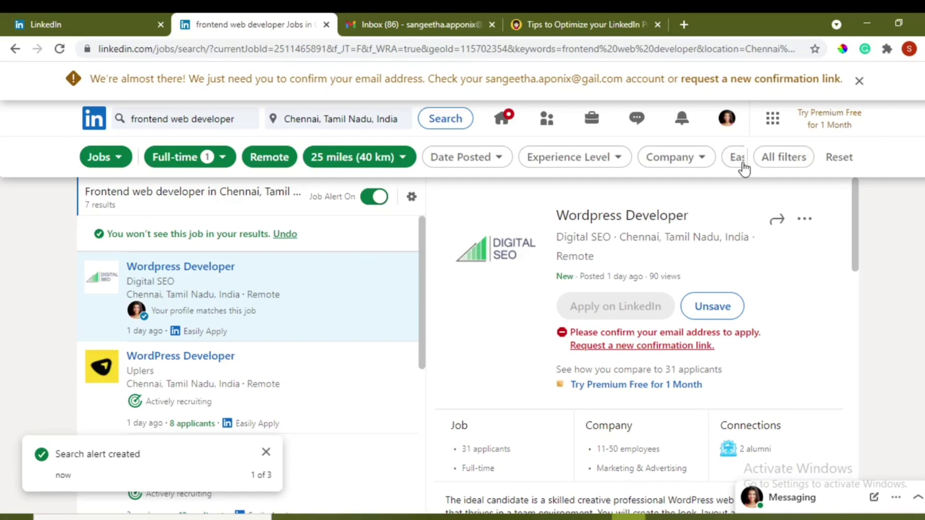
- Filter the job results to positions that offer Easily Apply
{"action": "left_click", "coordinate": [736, 157]}
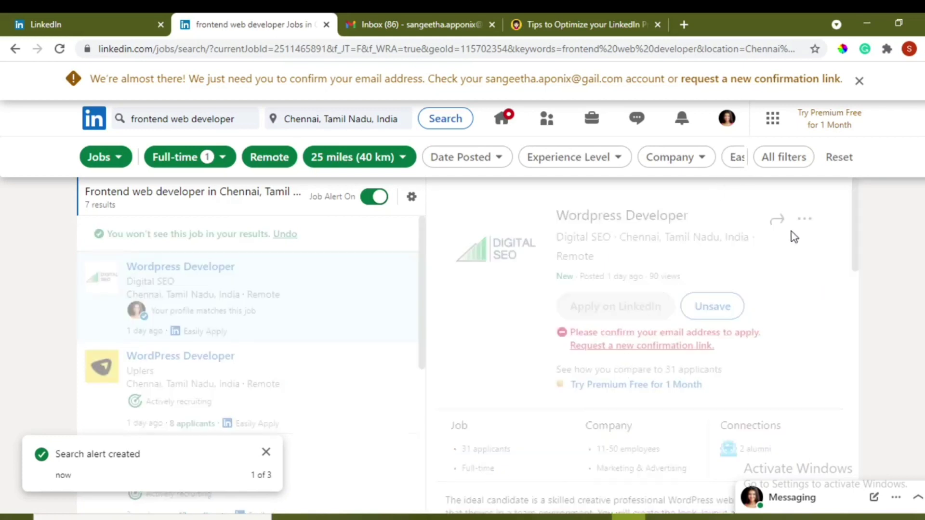